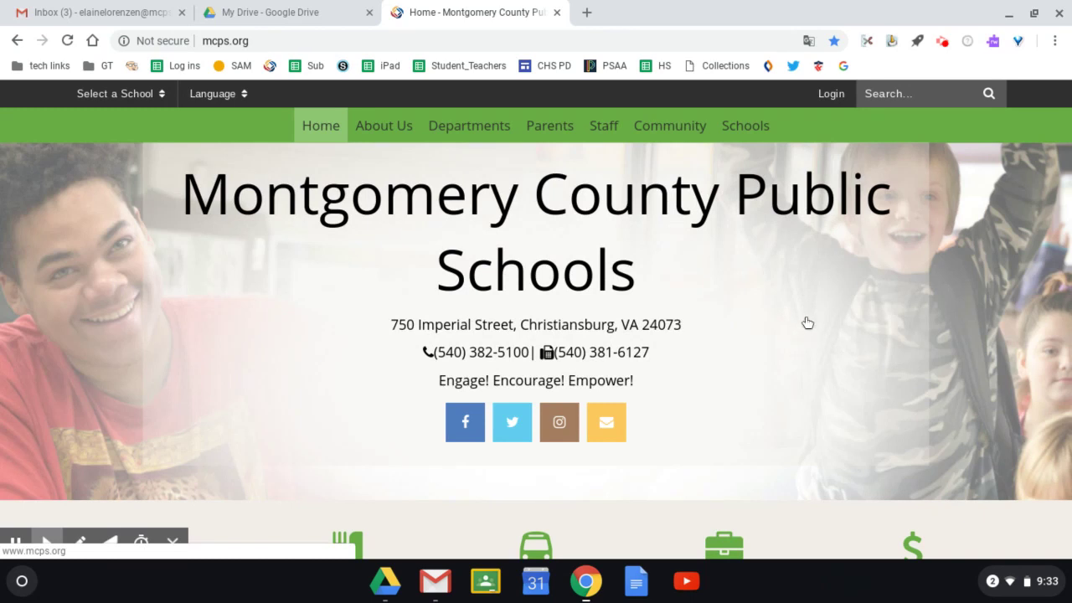
Switch to Google Drive and create a new Google Sites site in My Drive
left_click(335, 14)
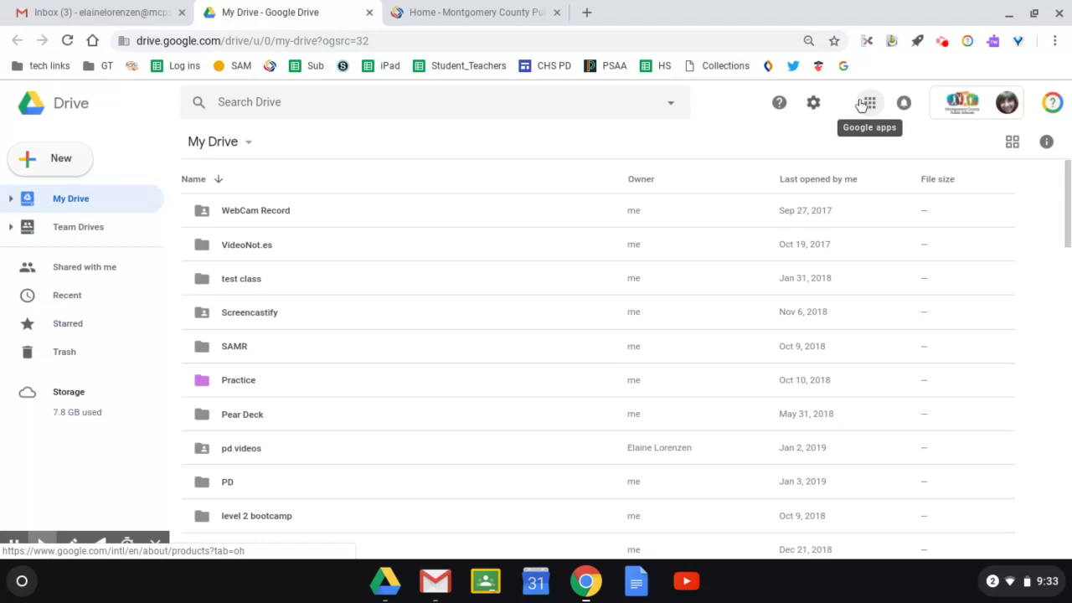
left_click(57, 160)
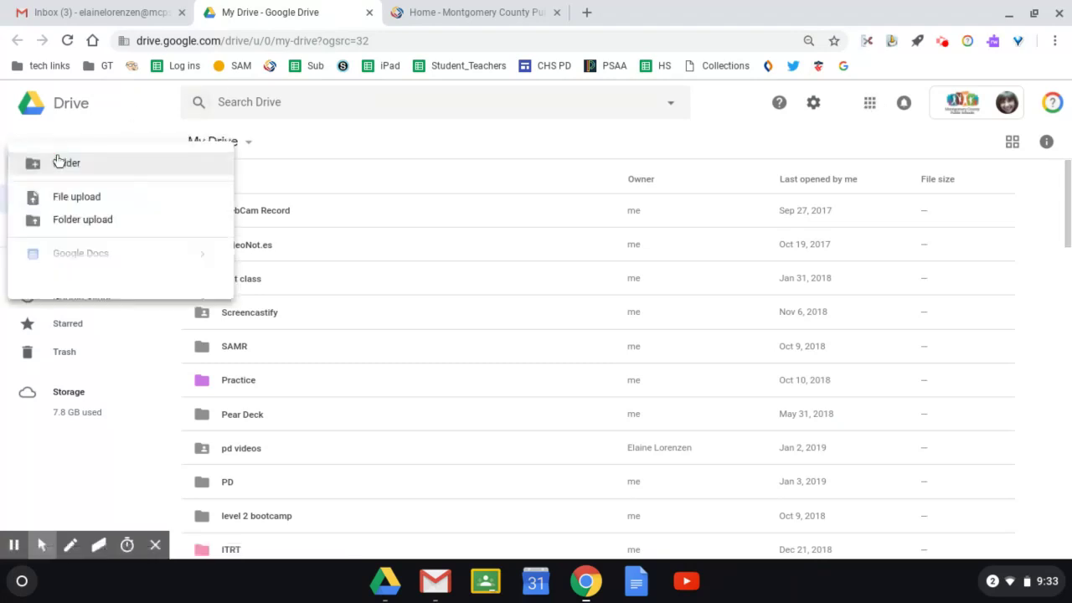
mouse_move(106, 337)
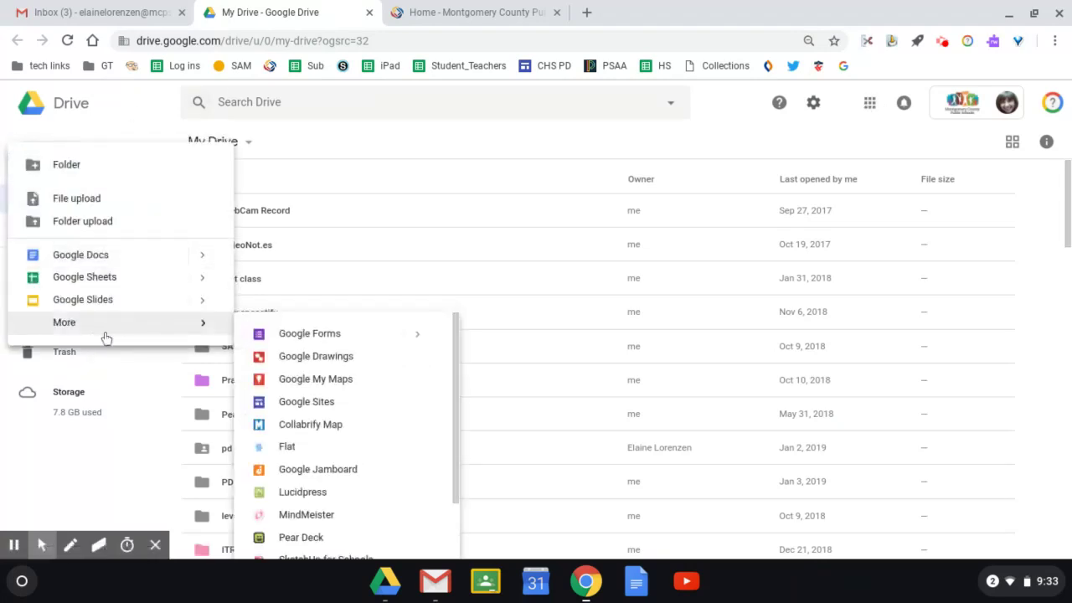
mouse_move(226, 325)
left_click(305, 403)
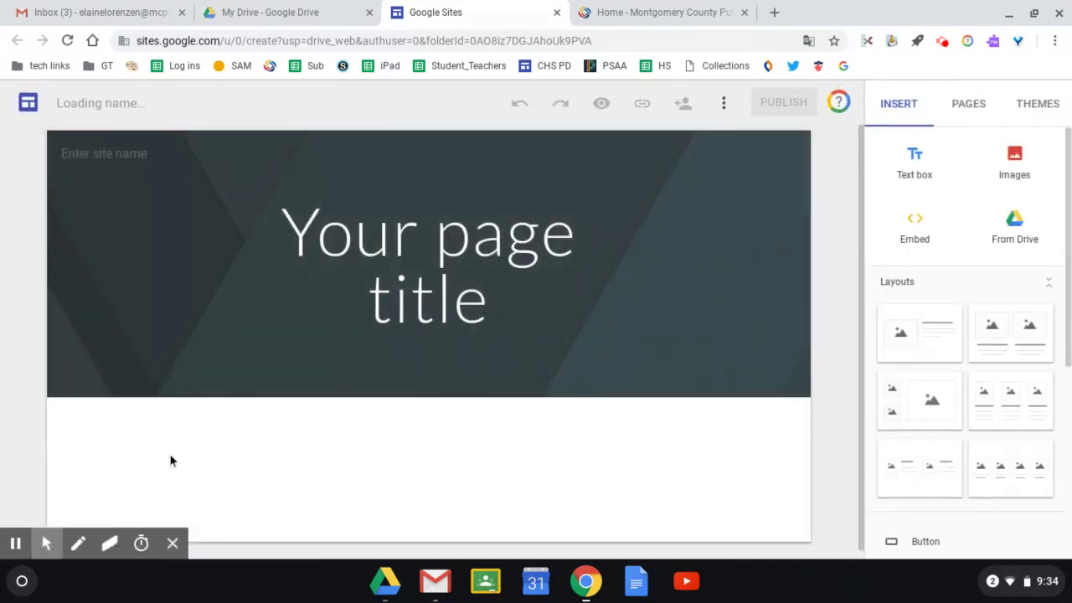
Name the site document "Practice Site1" and use the same name as the site name in the header
left_click(87, 101)
type("Prac")
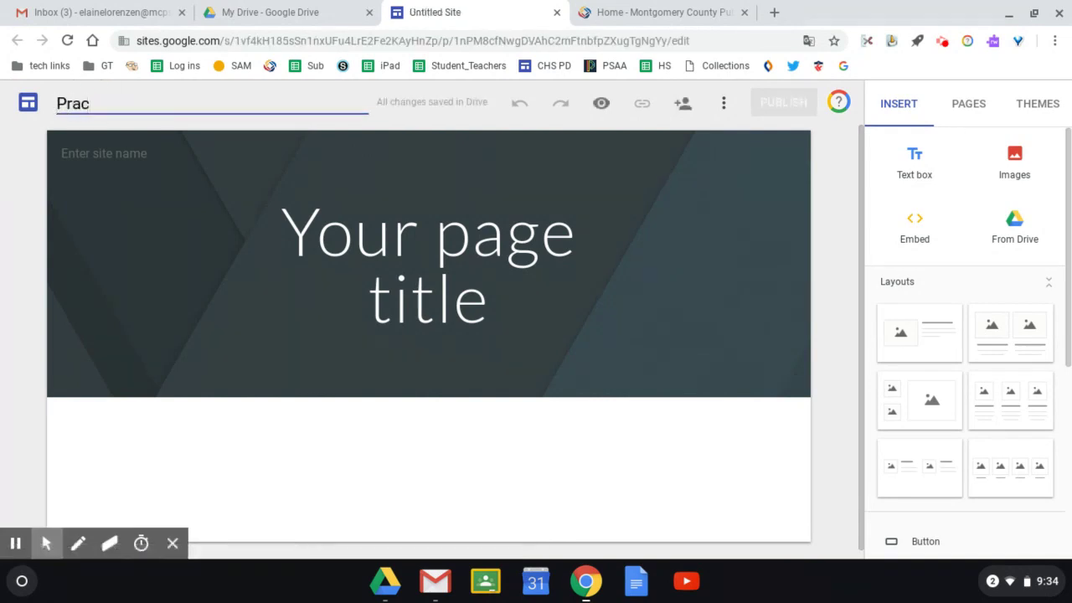
type("tice S")
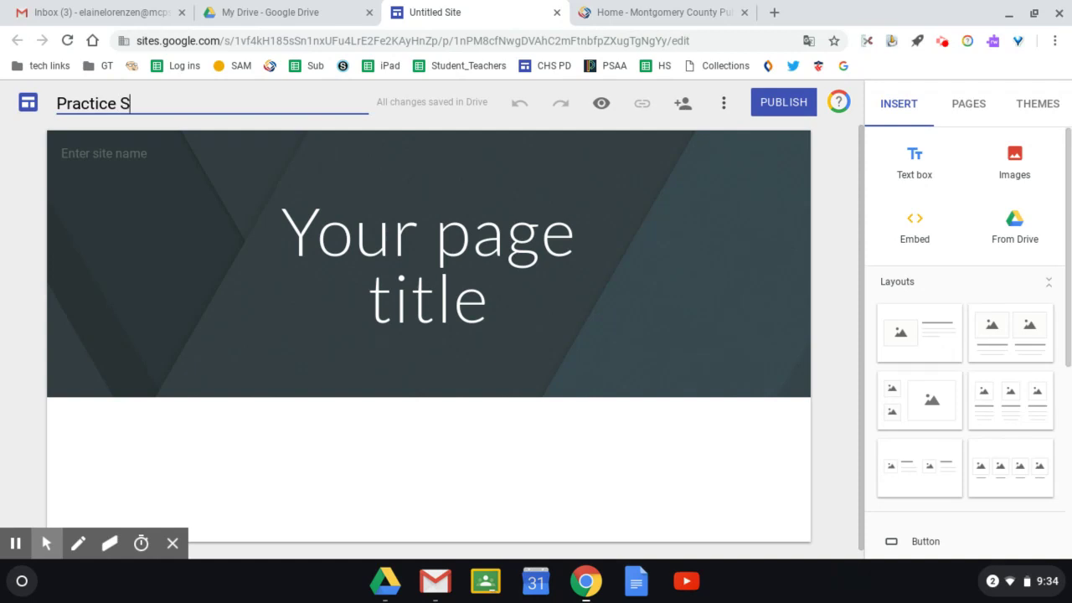
type("ite1")
left_click(108, 153)
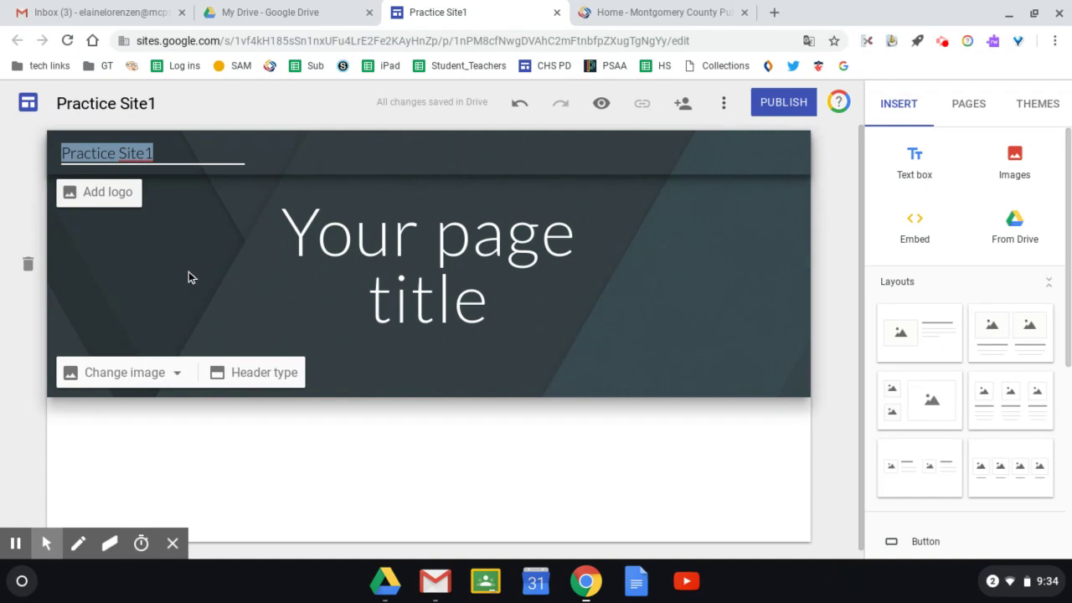
Look through the available site themes and the font styles offered for the Simple theme
left_click(1050, 108)
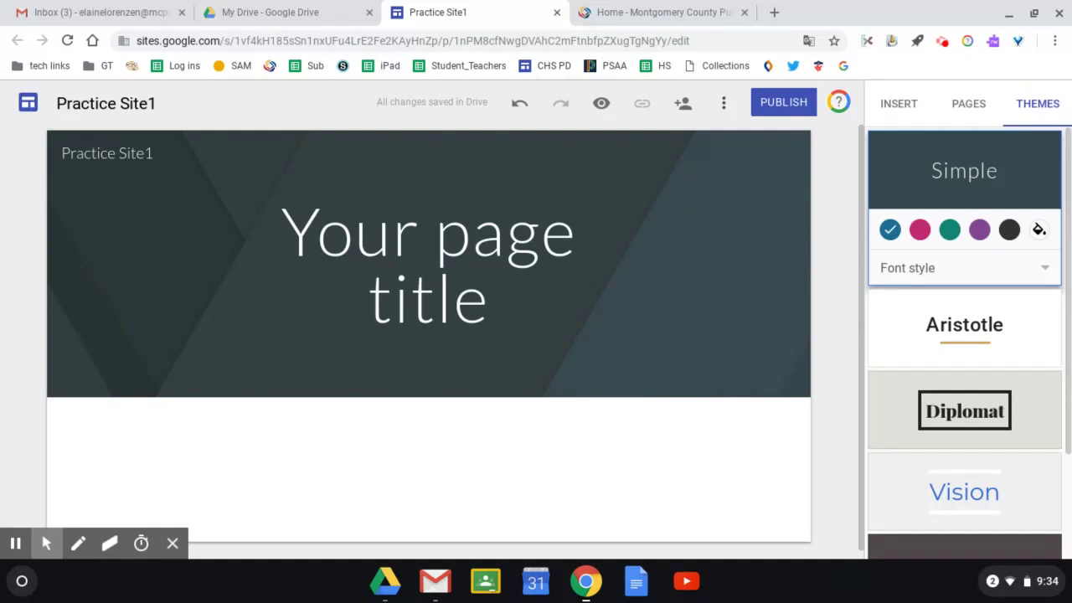
left_click(1047, 276)
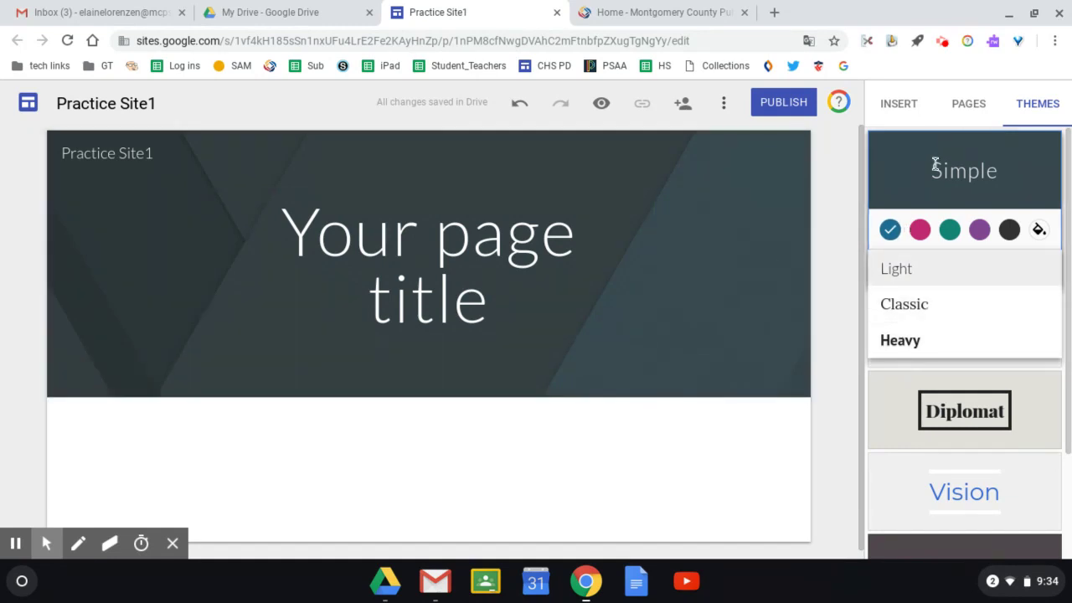
left_click(327, 309)
Replace the header background with the dark blue rippled texture photo from the image gallery
left_click(354, 370)
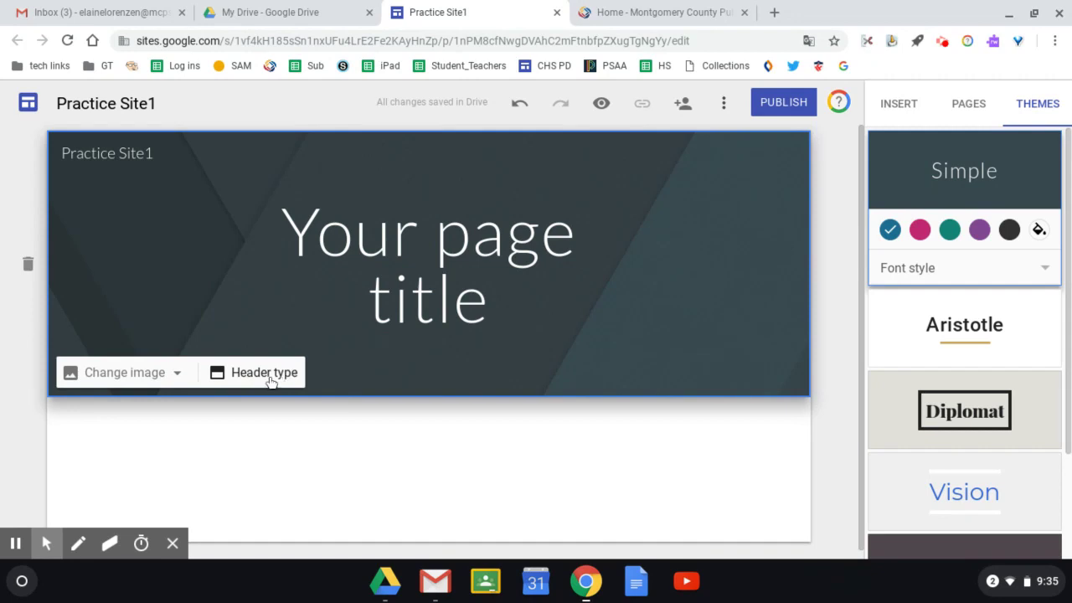
left_click(268, 376)
left_click(75, 368)
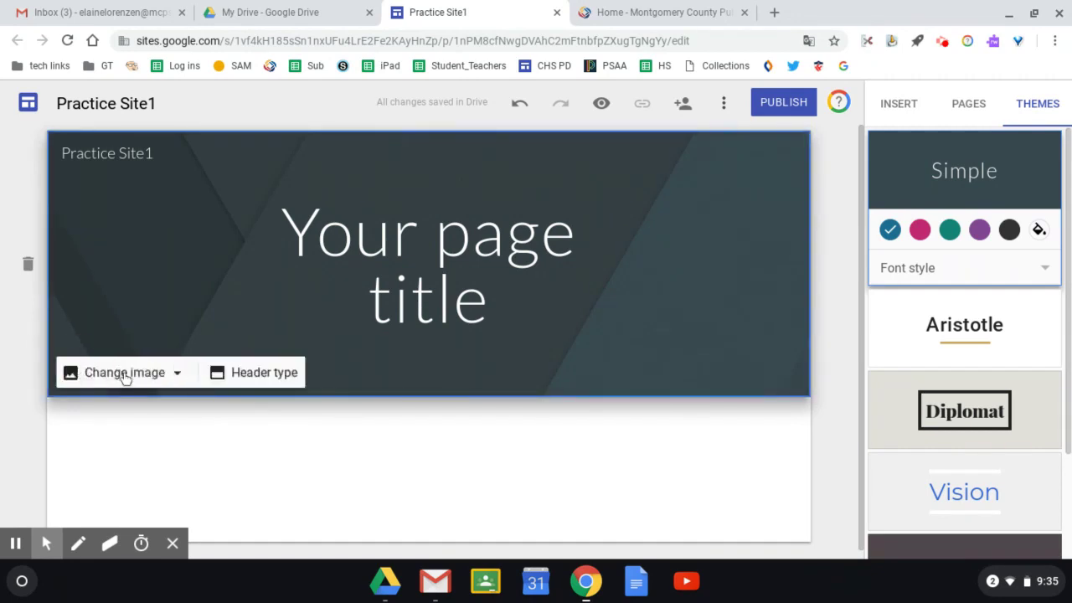
left_click(126, 380)
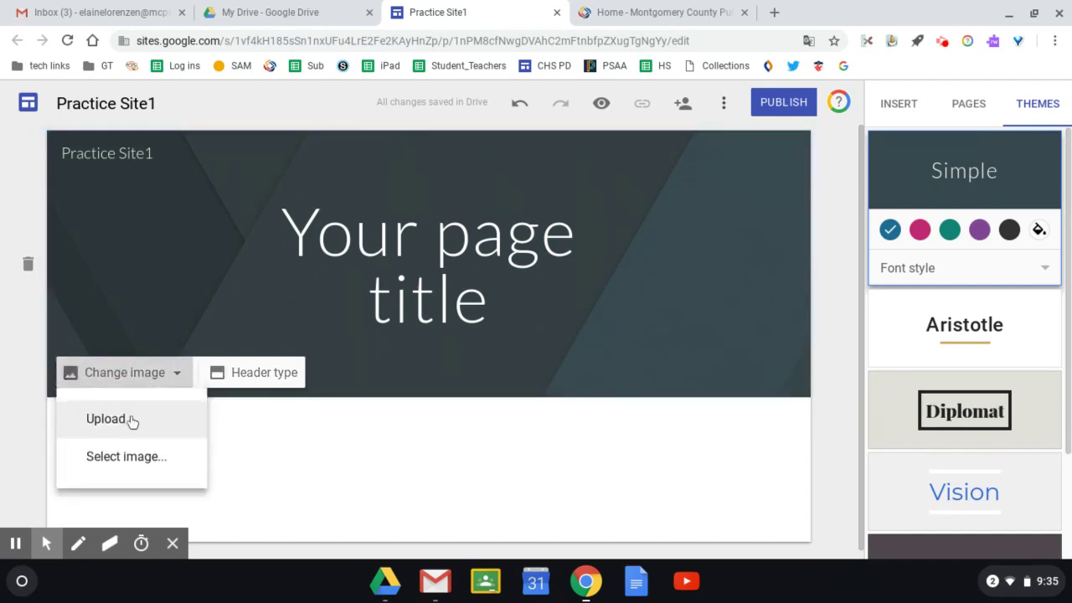
left_click(150, 459)
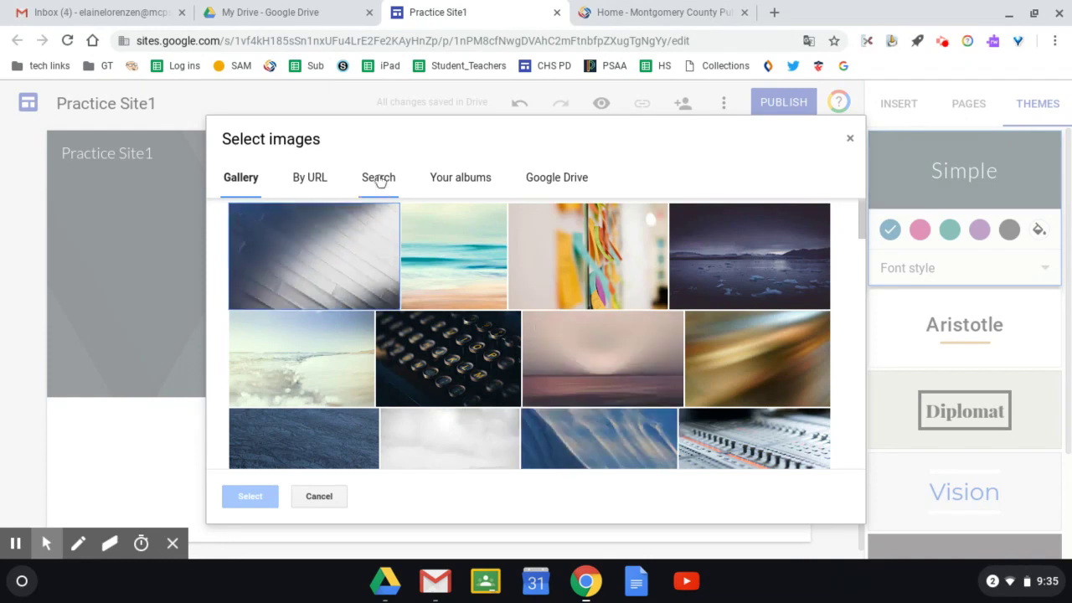
left_click(378, 181)
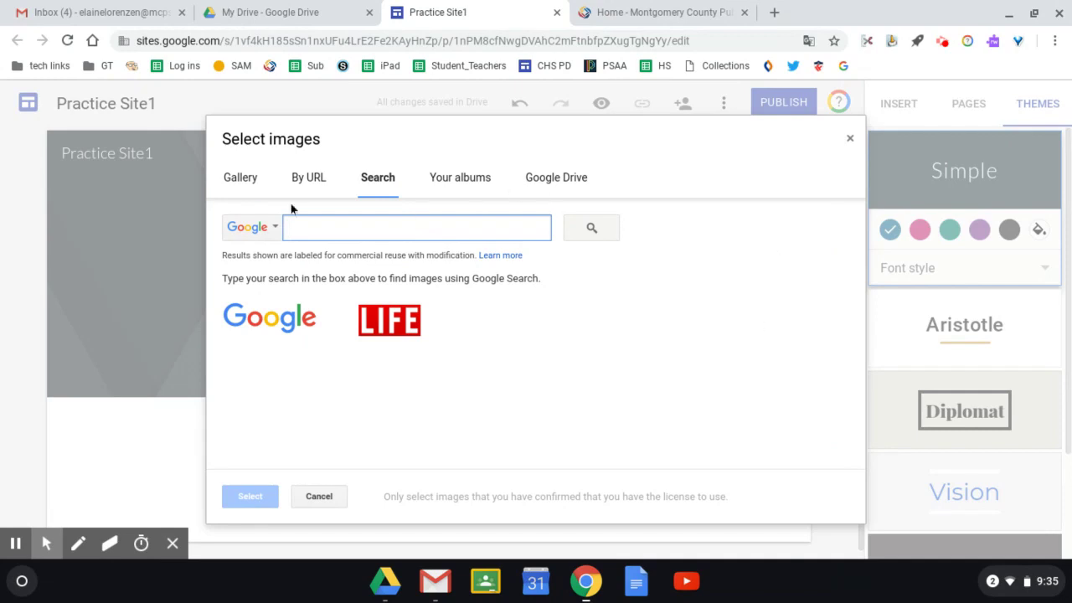
left_click(239, 179)
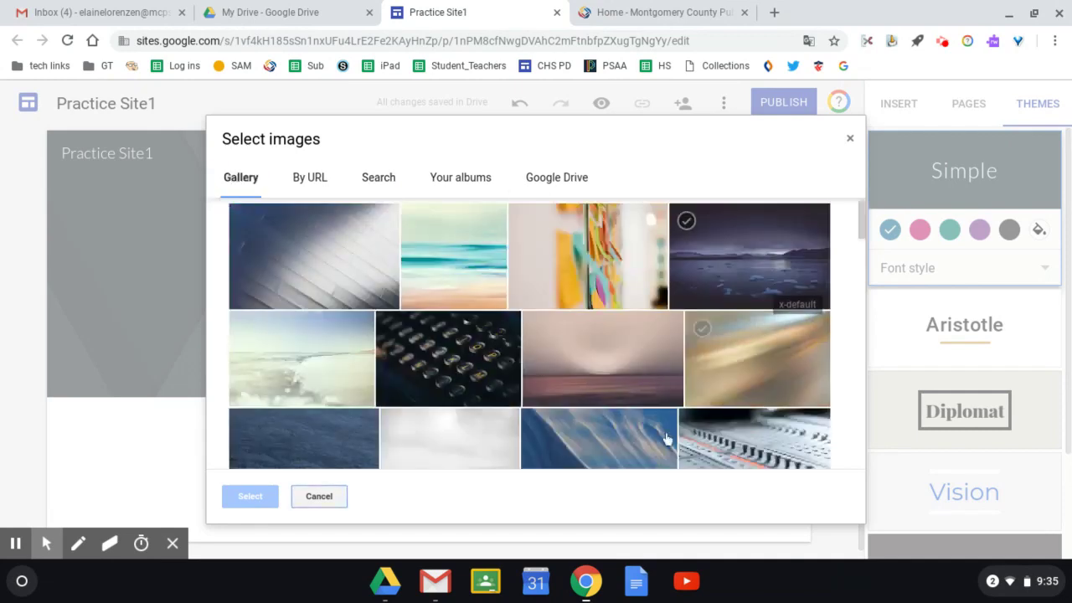
left_click(313, 435)
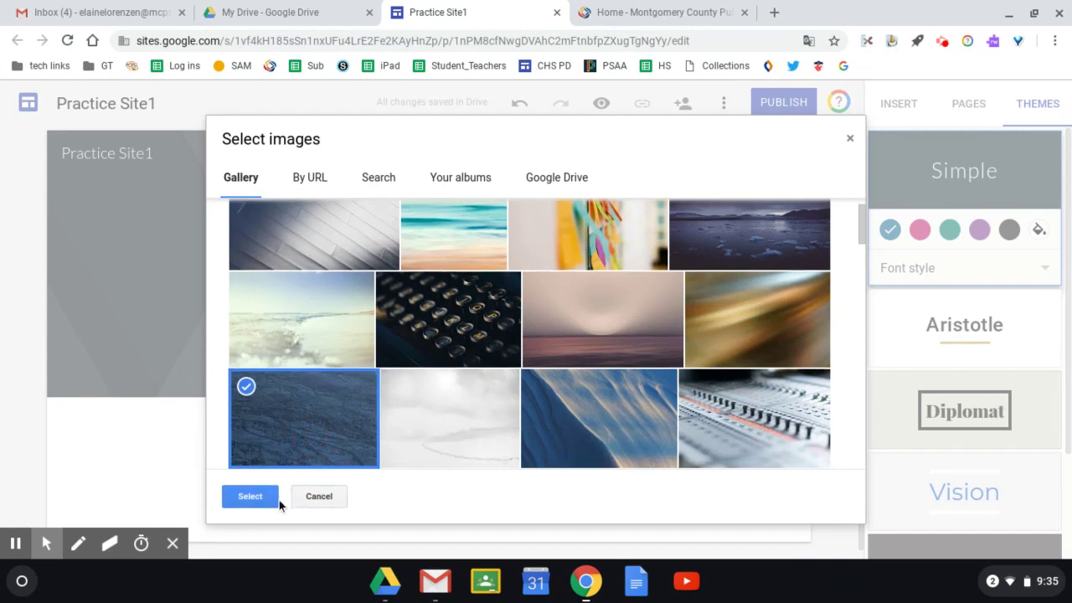
left_click(270, 497)
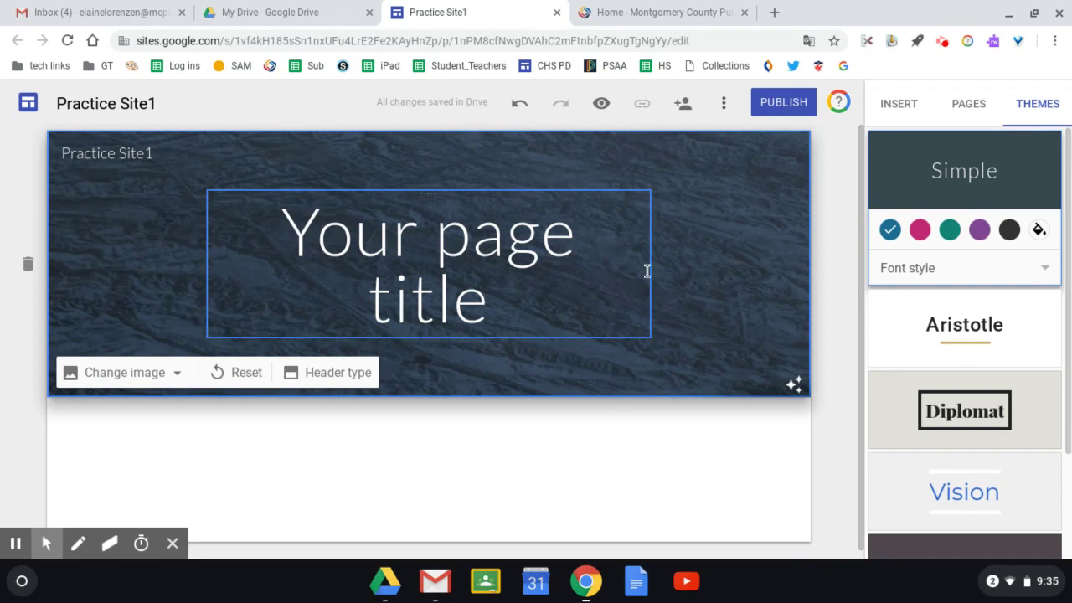
Replace the placeholder page title with the teacher's title and surname in possessive form followed by "Class"
triple_click(587, 271)
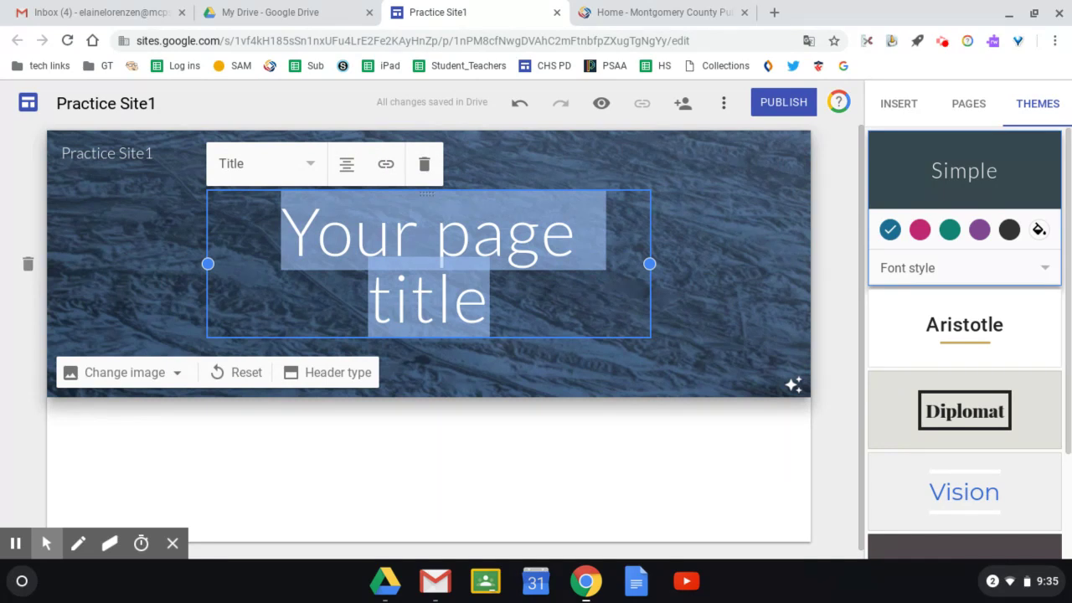
type("Mr")
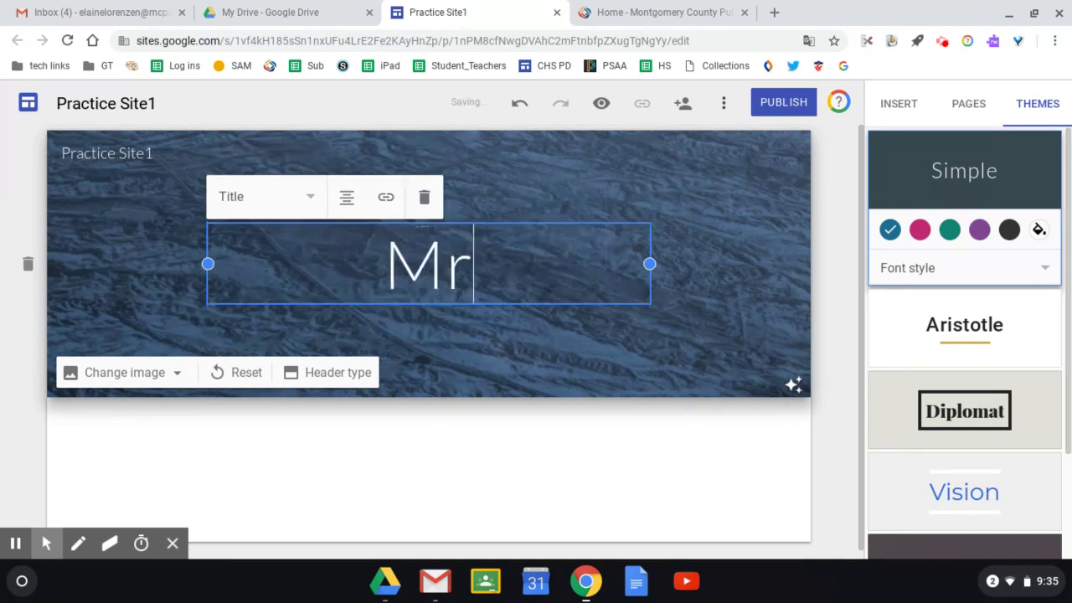
type("s. Lorenz")
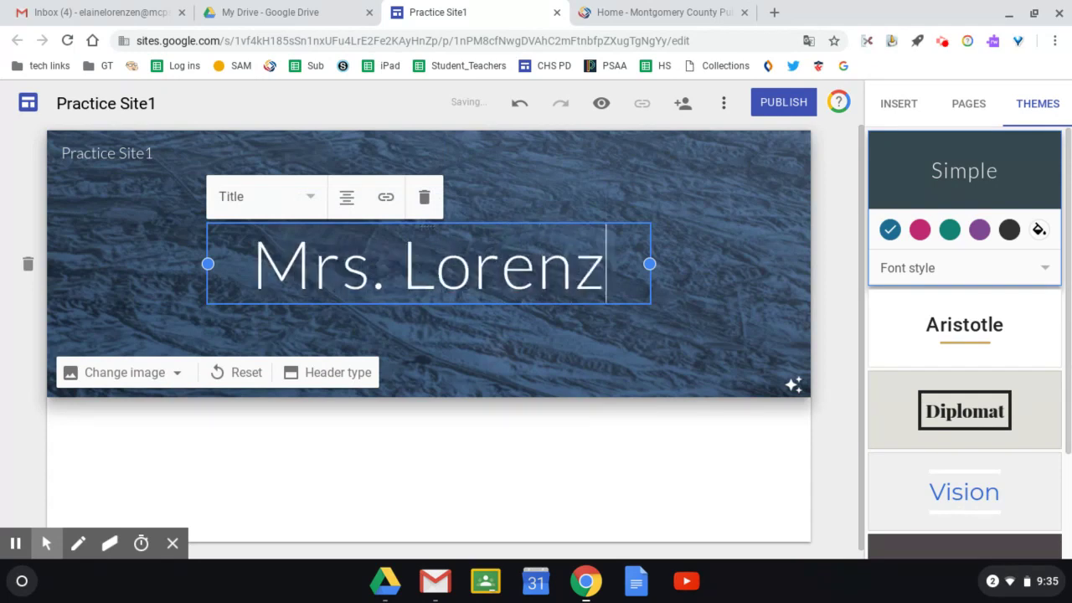
type("en's ")
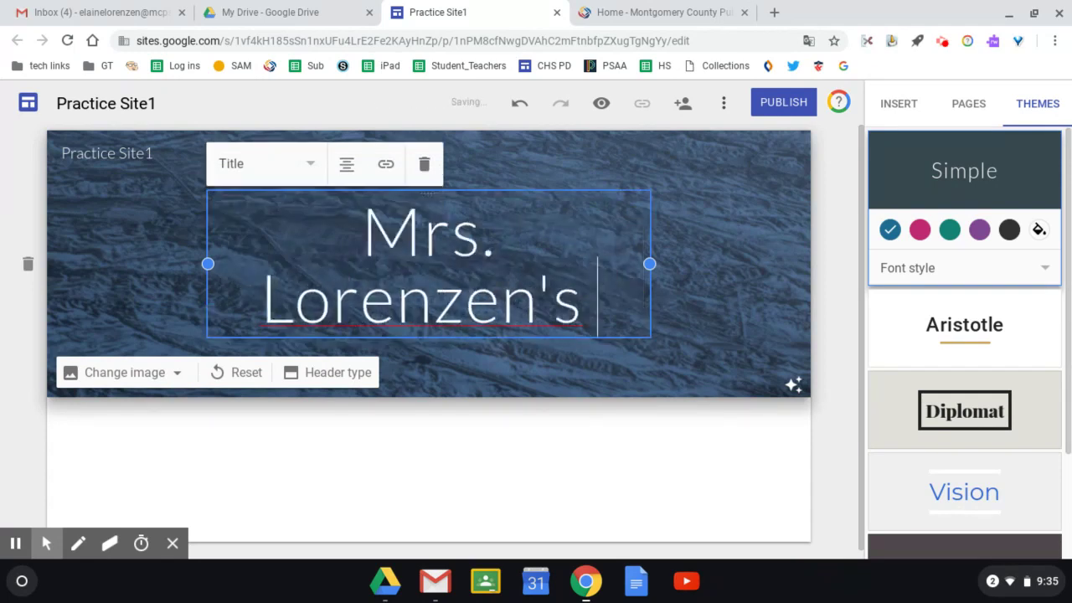
type("Class")
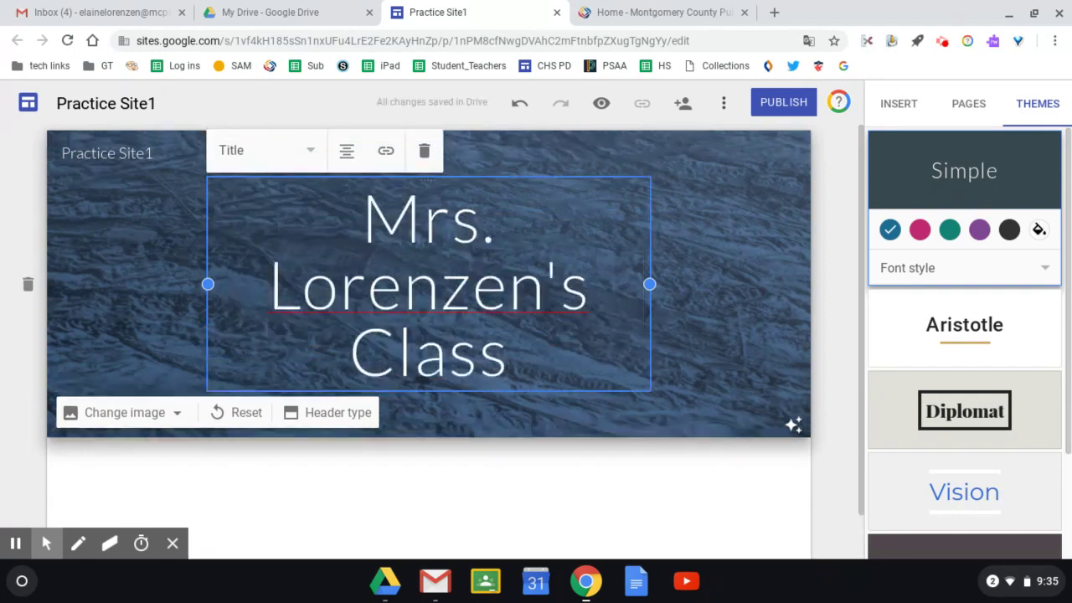
Widen the header title box on both sides so the whole title fits on one line
left_click_drag(650, 284, 745, 267)
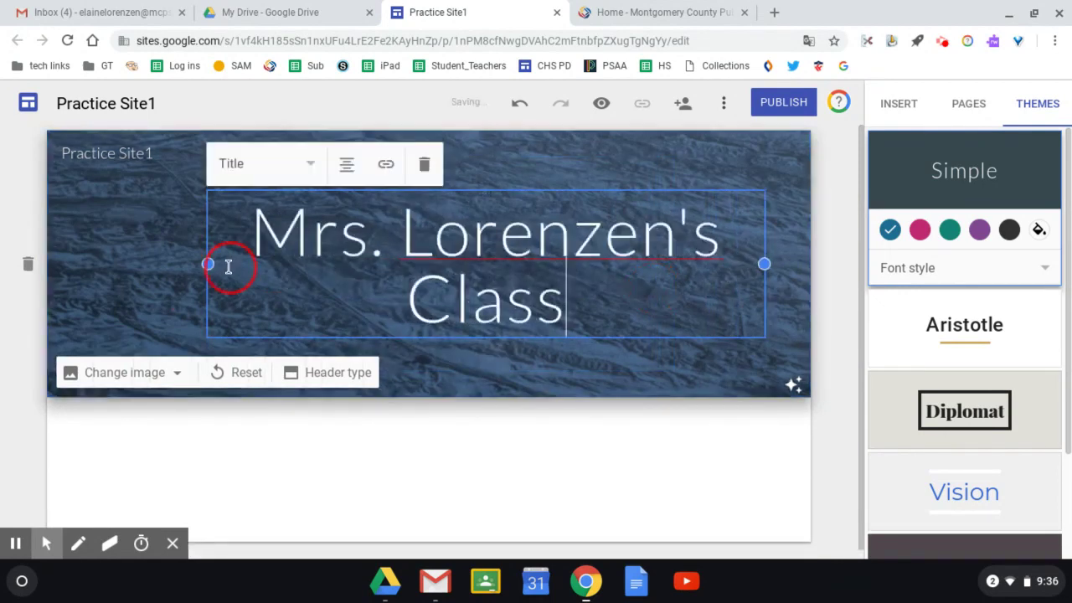
left_click_drag(201, 265, 81, 264)
left_click_drag(449, 487, 585, 360)
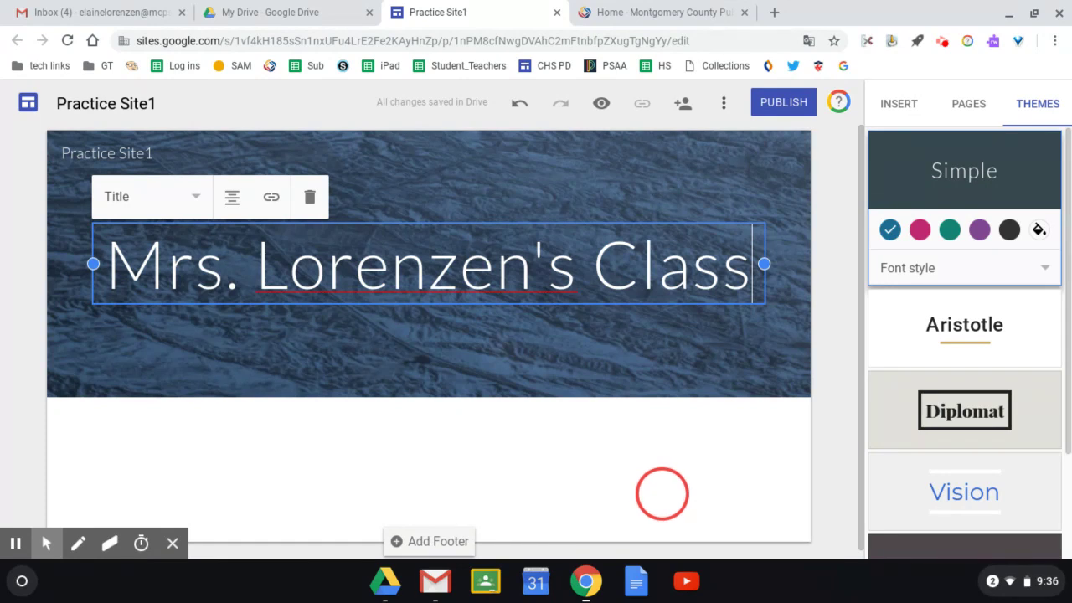
mouse_move(584, 355)
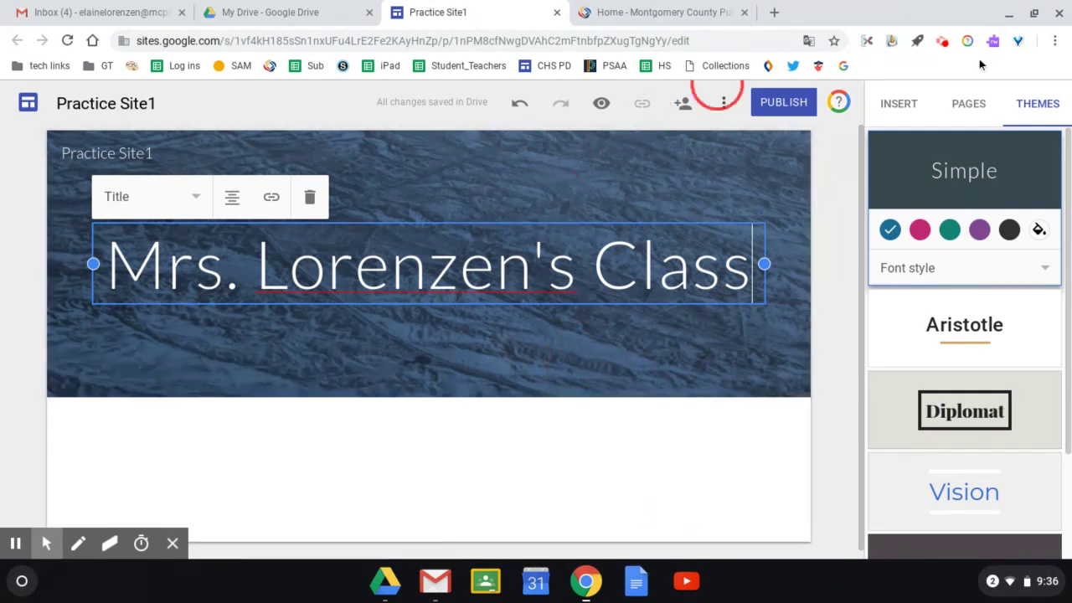
Add a new page named "Biology" to the site
left_click(963, 108)
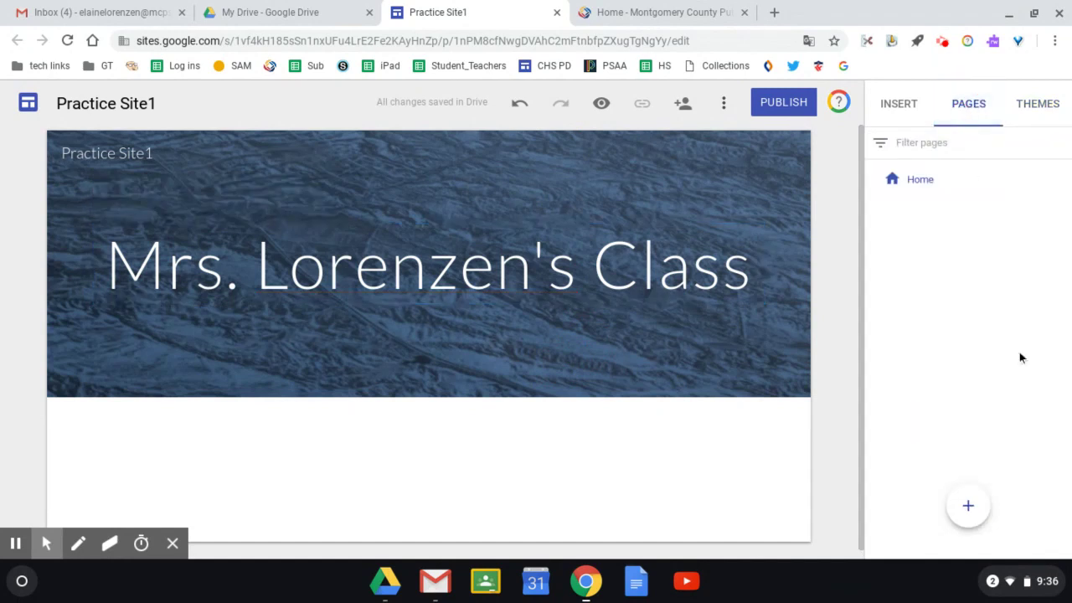
left_click(967, 510)
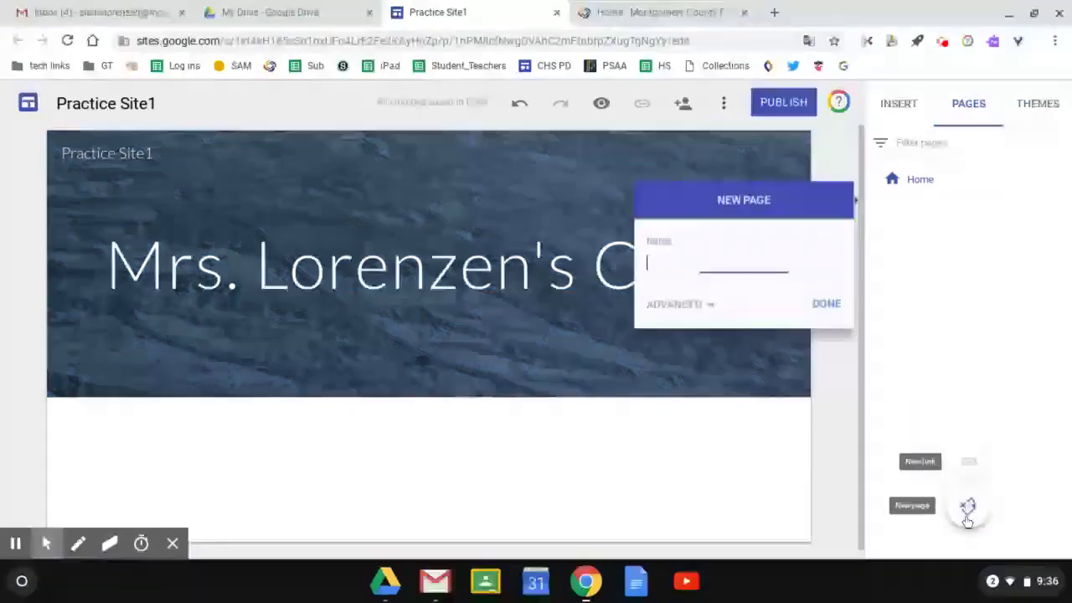
type("B")
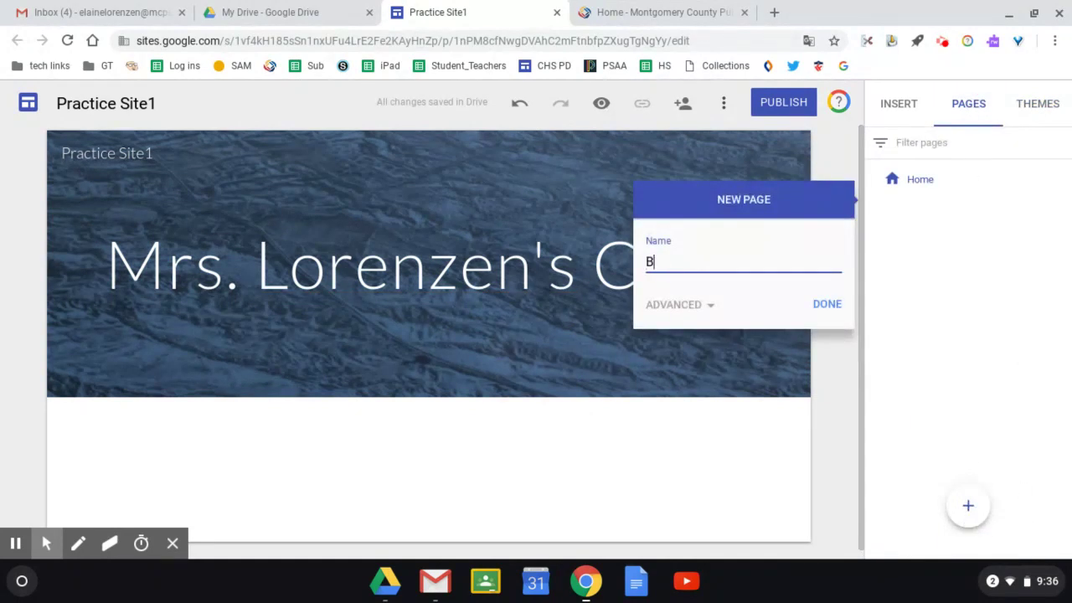
type("iology")
key("Return")
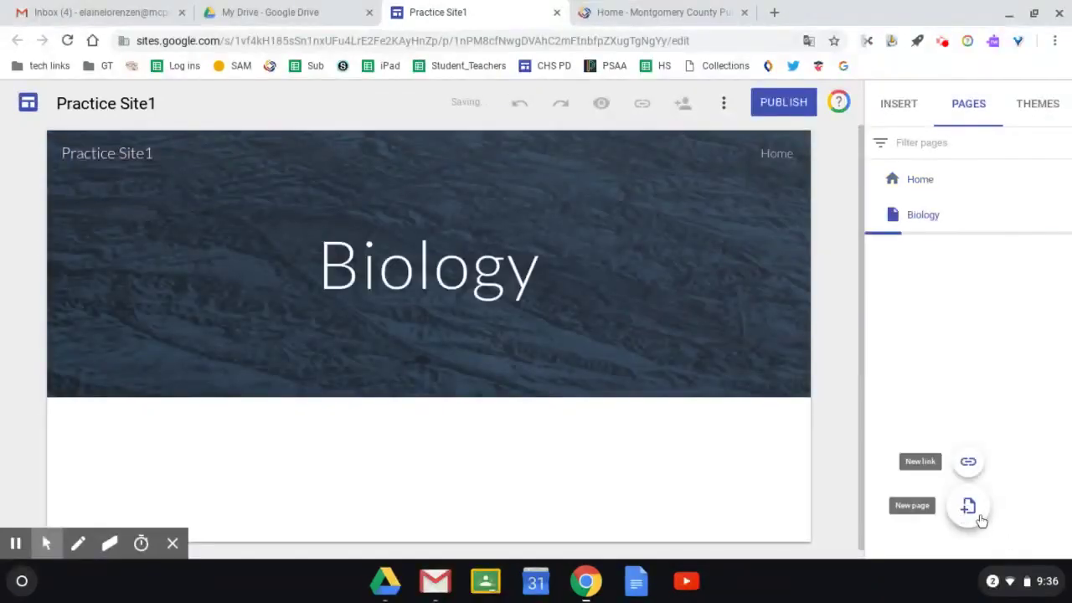
Add a new page named "Chemistry" to the site
left_click(976, 514)
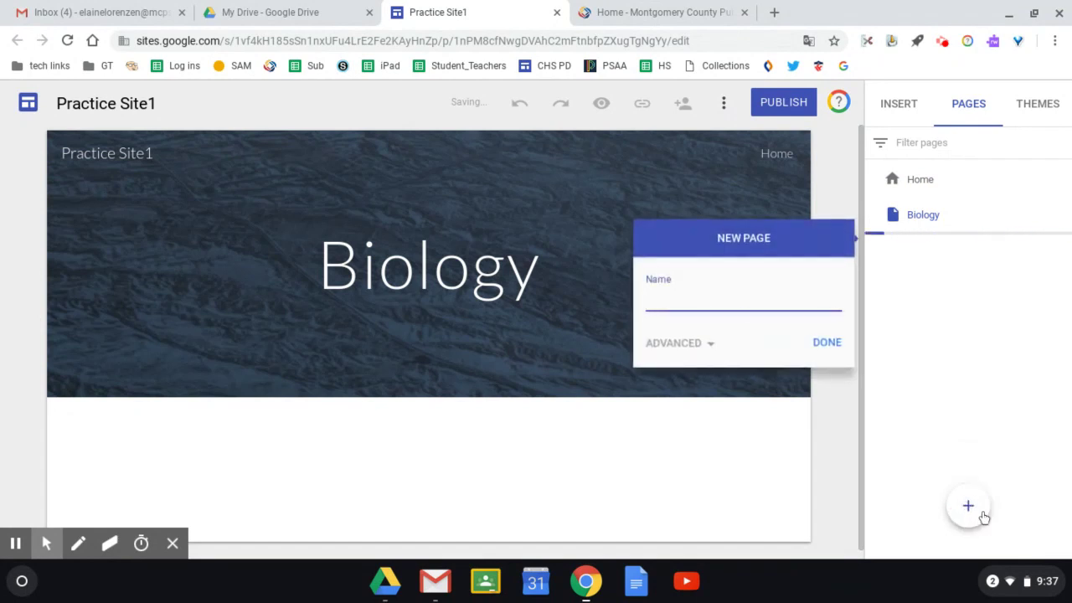
type("Chemistry")
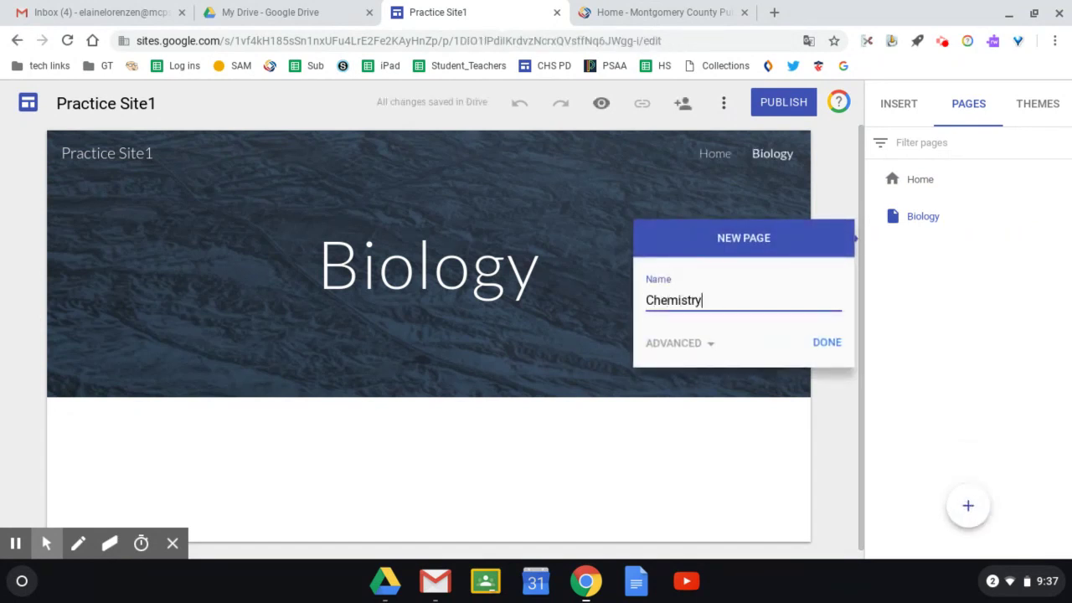
left_click(827, 342)
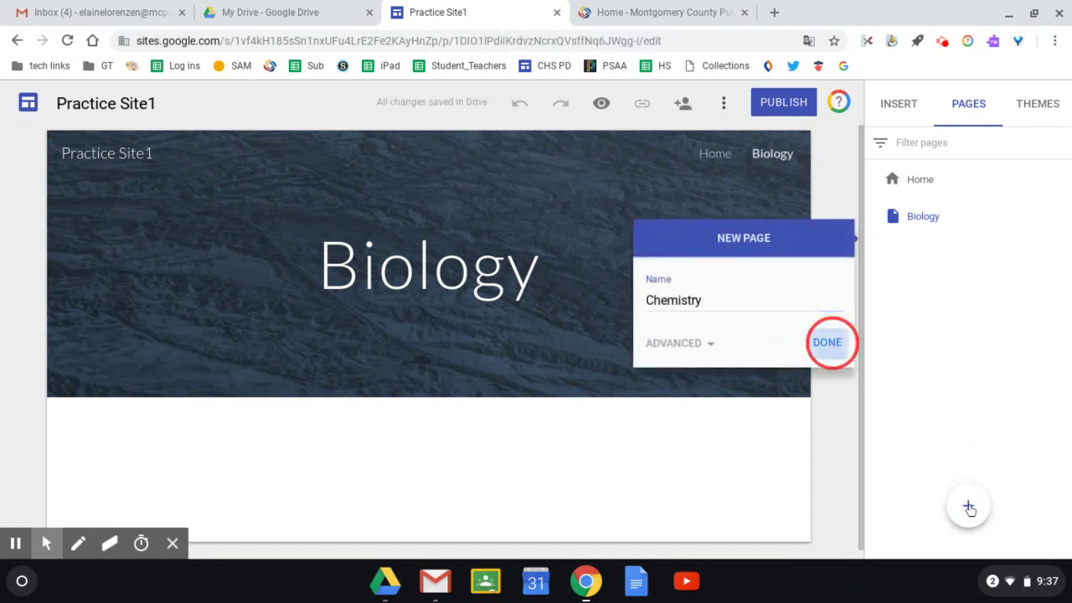
Add a new page named "Resources" to the site
left_click(967, 506)
left_click(969, 509)
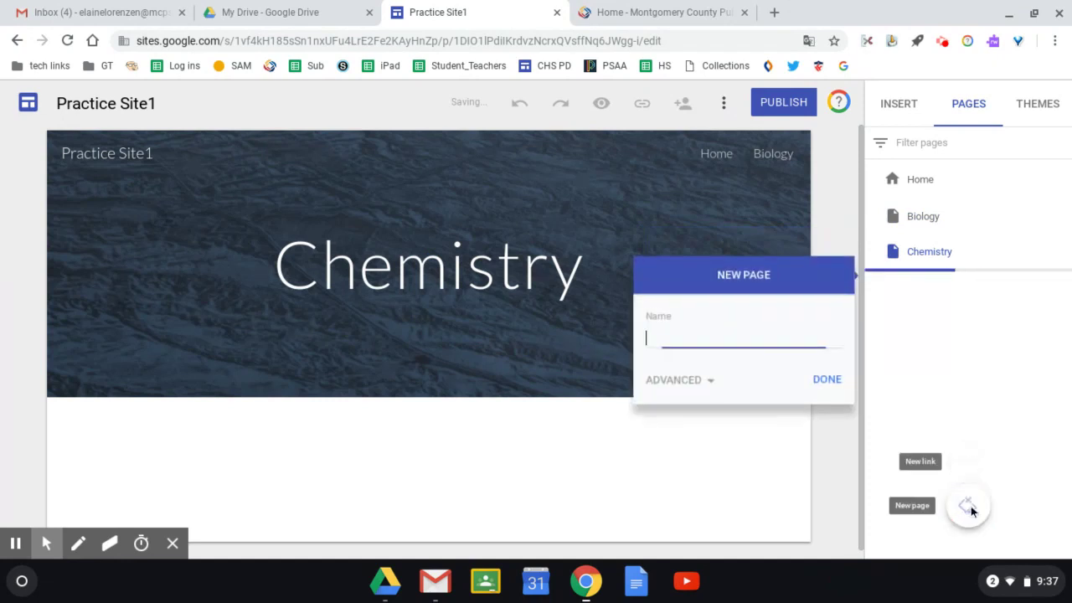
type("REs")
key("BackSpace")
key("BackSpace")
type("escour")
key("BackSpace")
key("BackSpace")
type("ources")
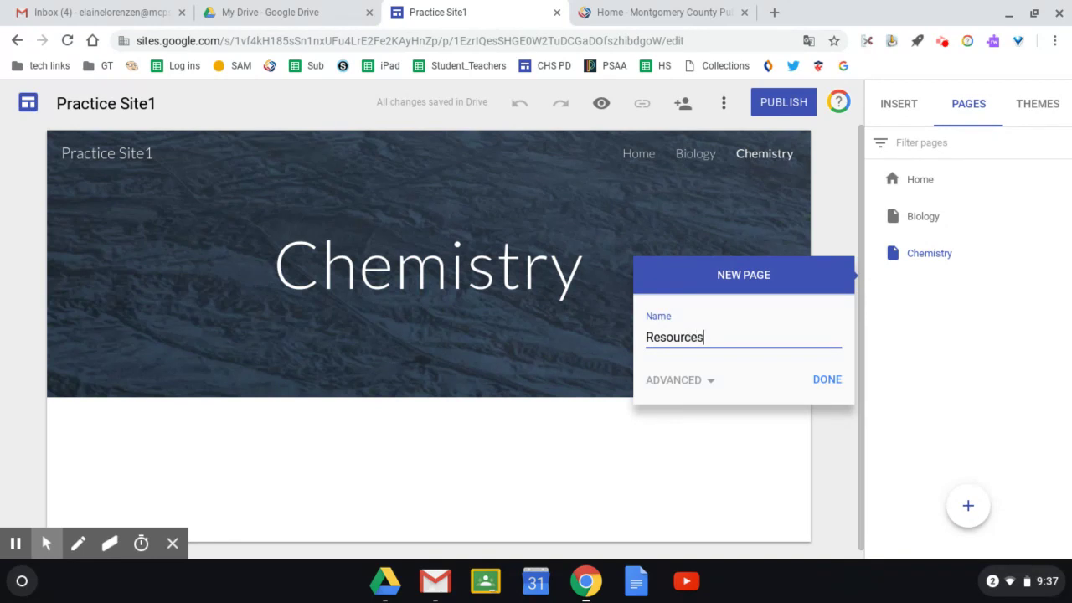
key("Return")
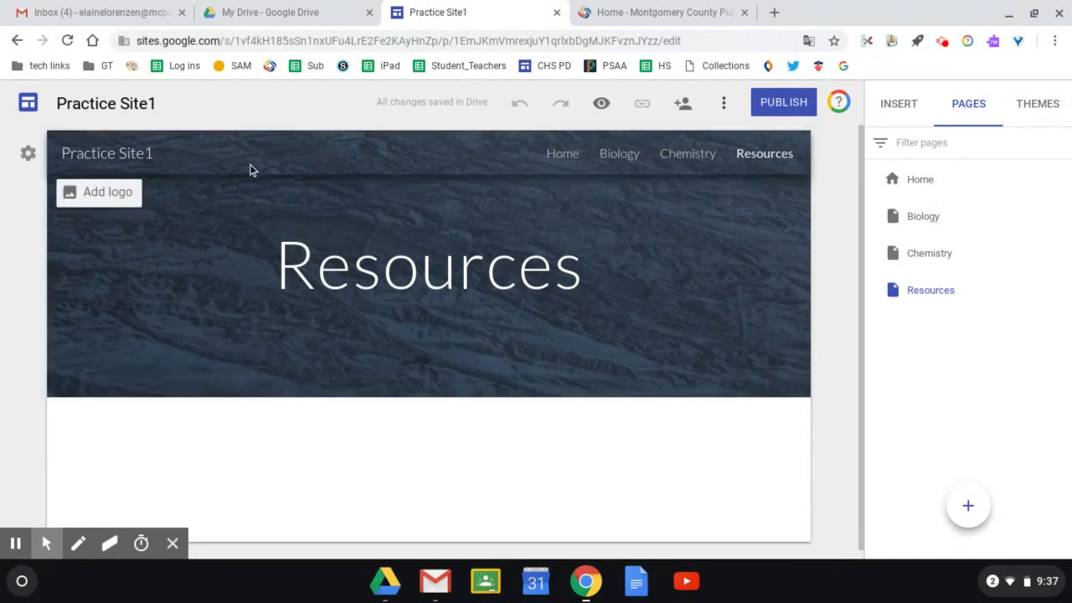
Examine the site's navigation mode choices, top navigation or side navigation
left_click(28, 155)
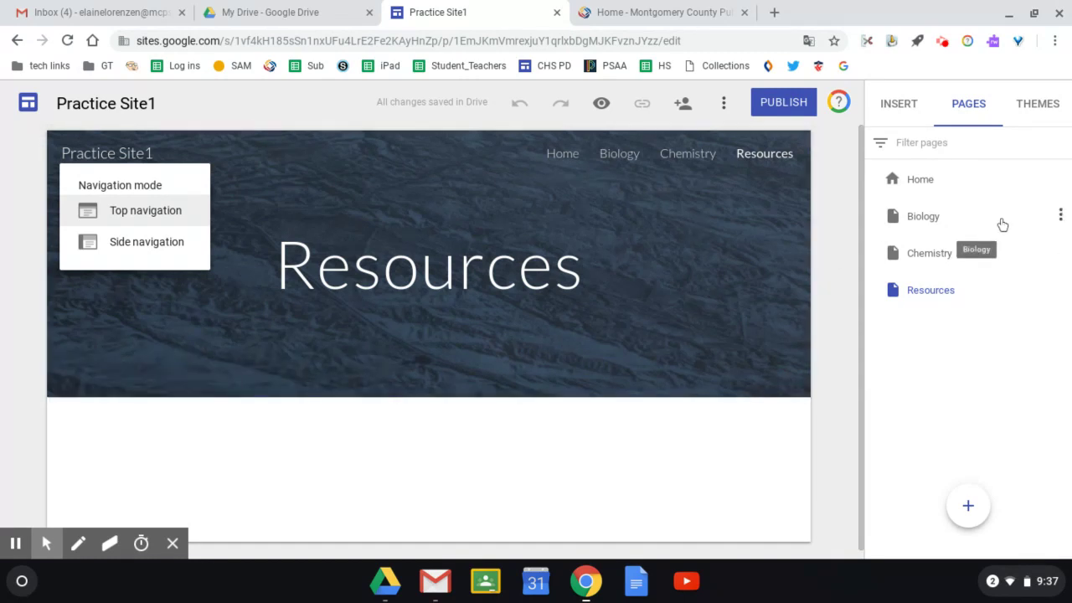
left_click(1061, 217)
Add a subpage named "Videos" under the Biology page
left_click(1060, 217)
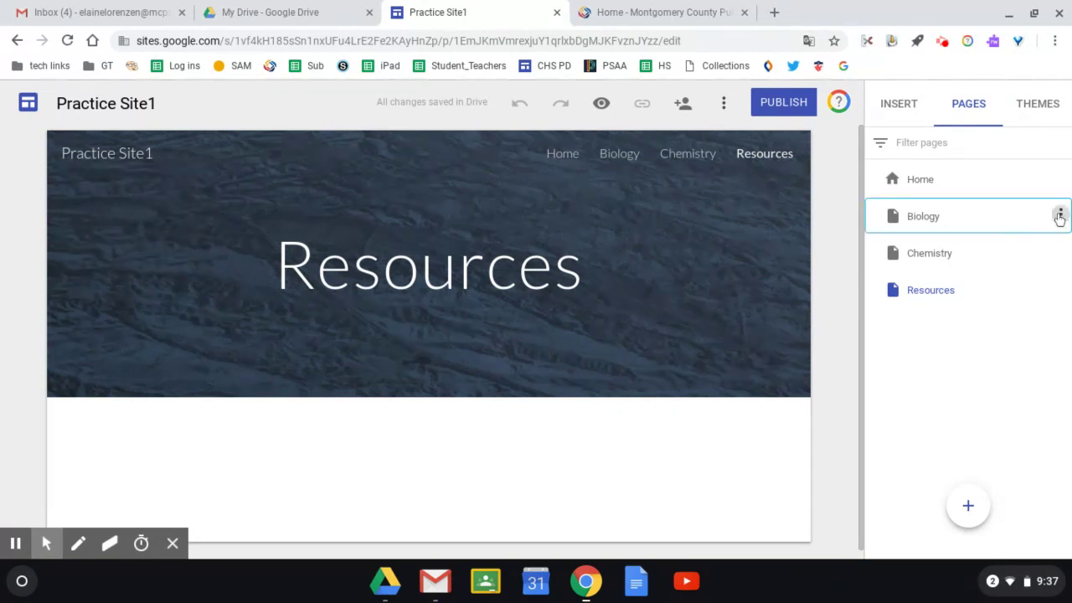
left_click(981, 338)
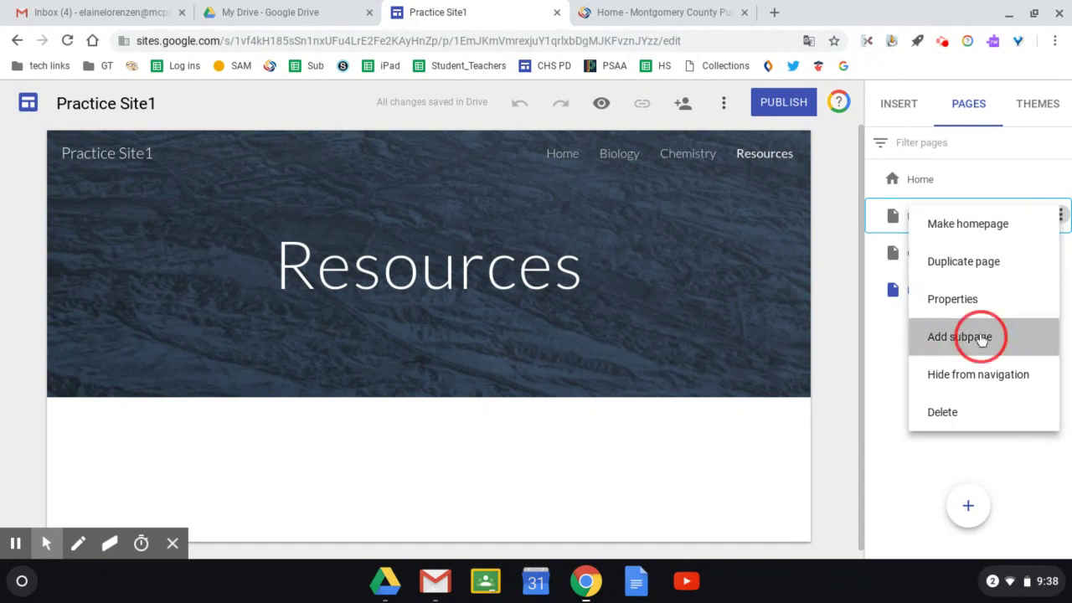
left_click(981, 328)
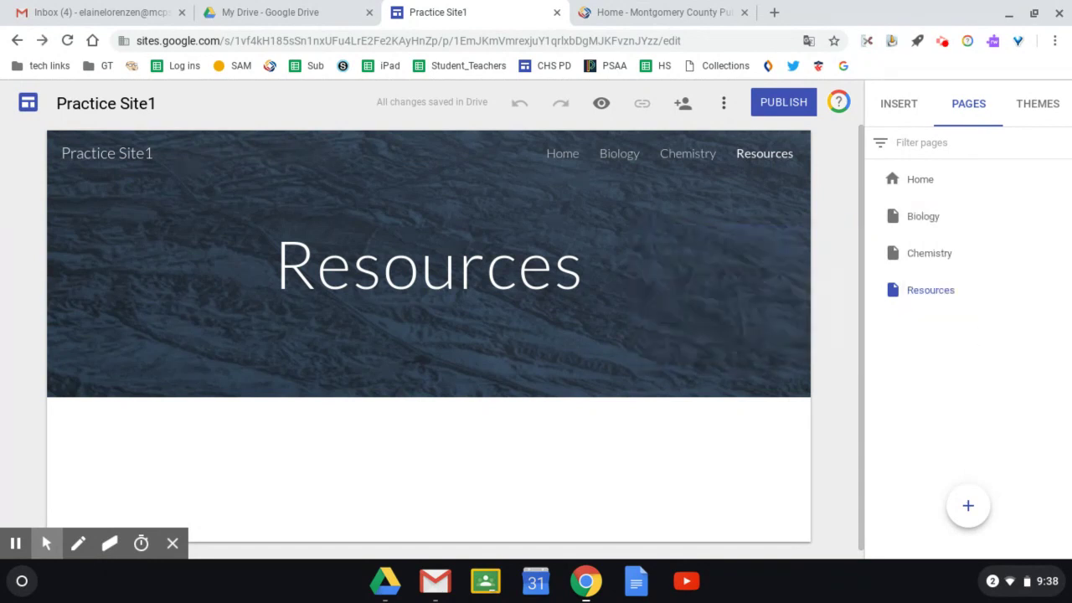
left_click(1061, 216)
left_click(985, 337)
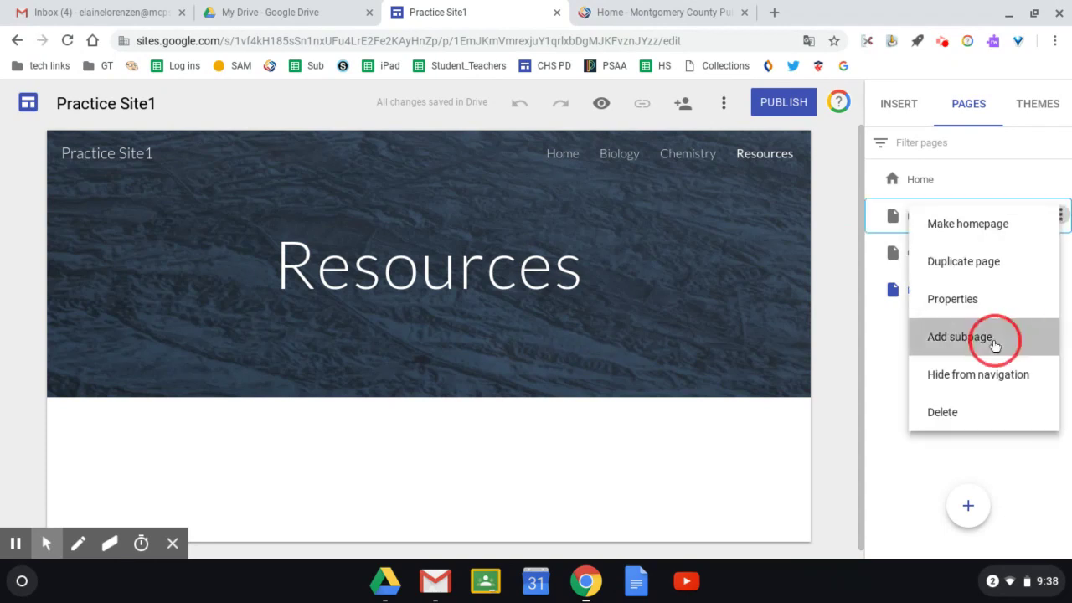
type("Videos")
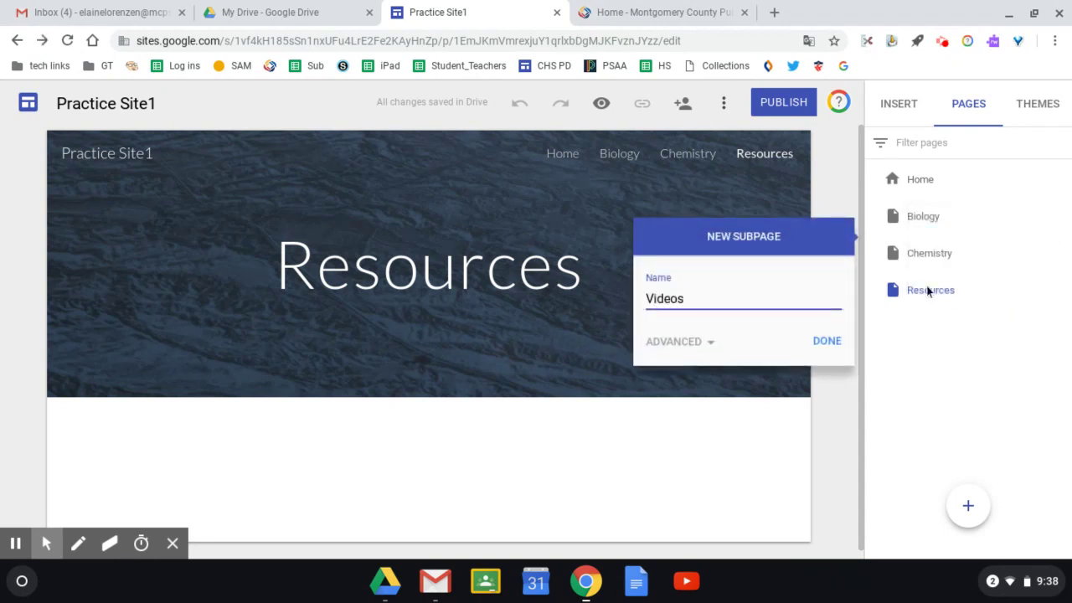
left_click(825, 342)
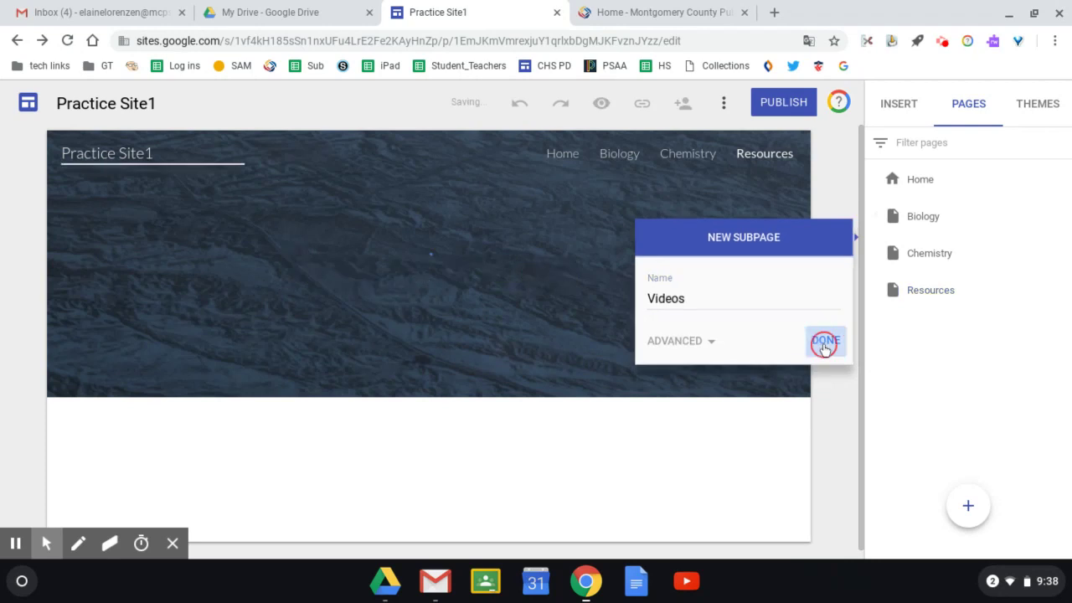
mouse_move(671, 330)
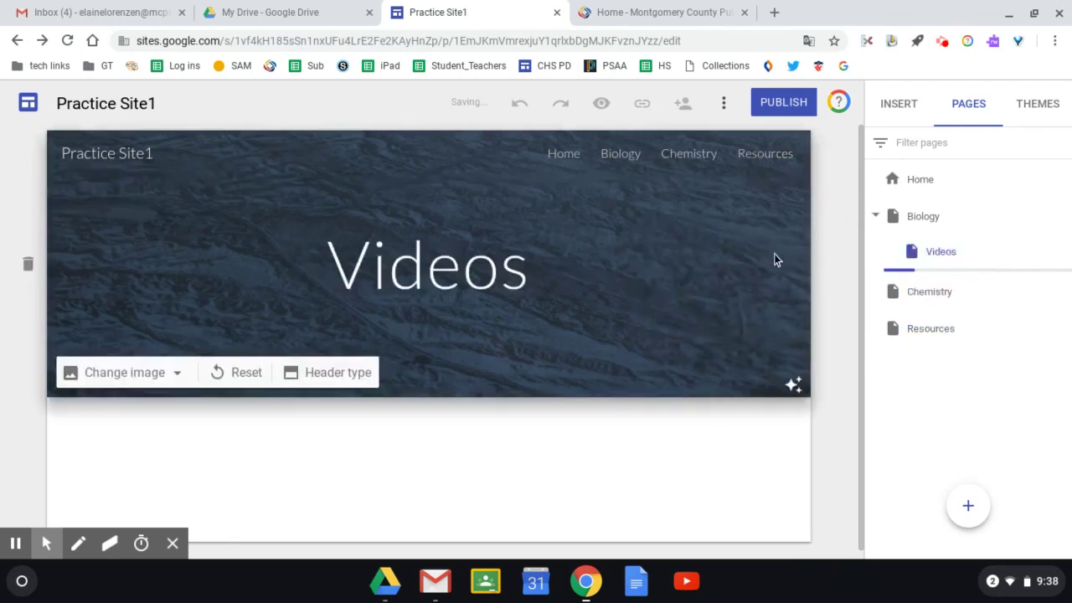
mouse_move(637, 163)
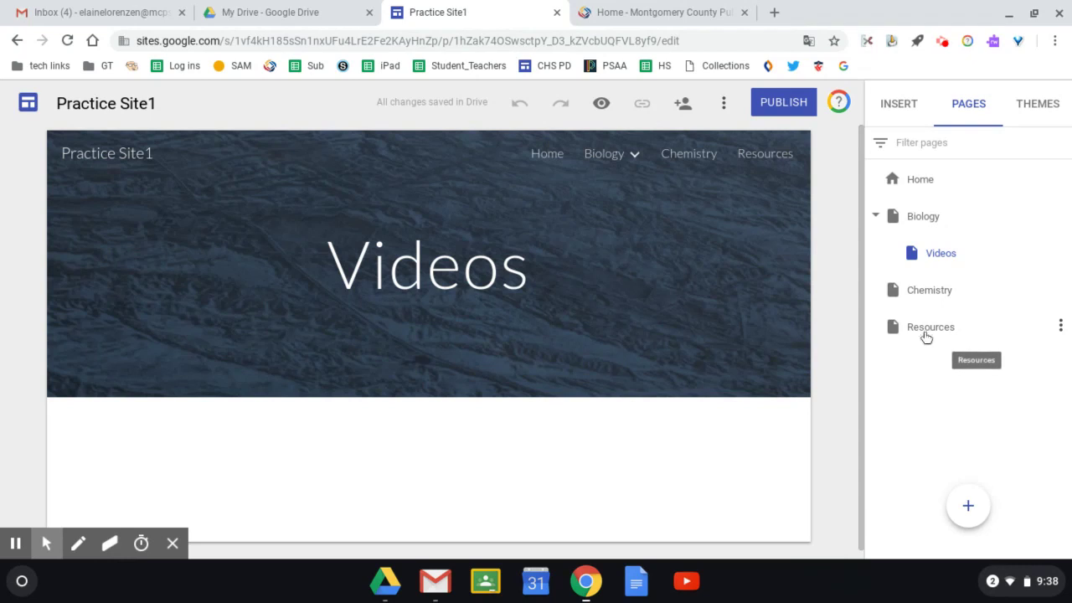
Move the Resources page between Home and Biology in the page order, and open the Biology page
left_click_drag(921, 333, 927, 206)
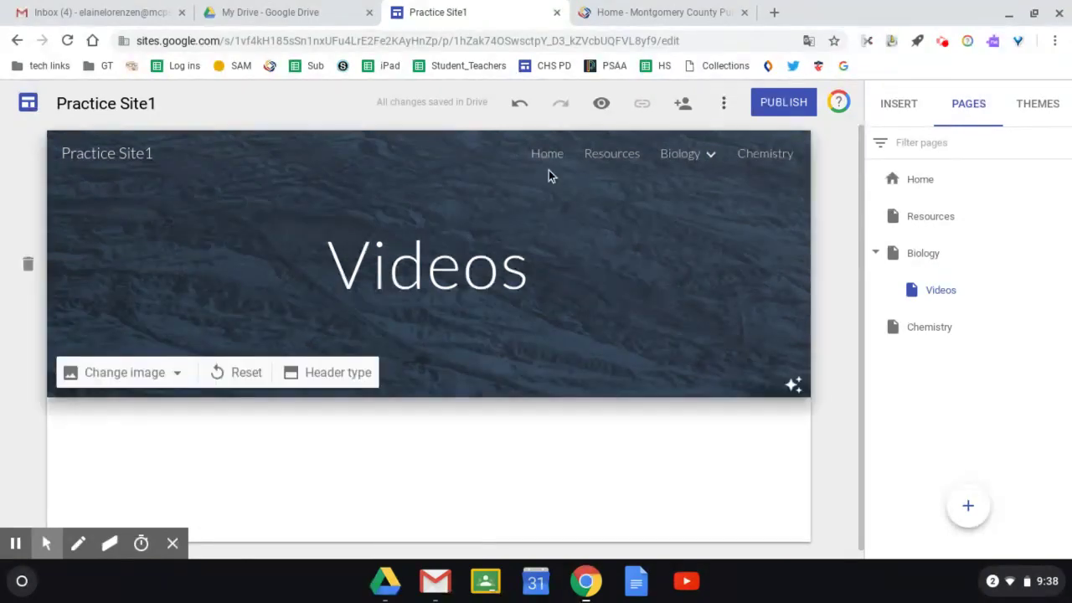
left_click(678, 159)
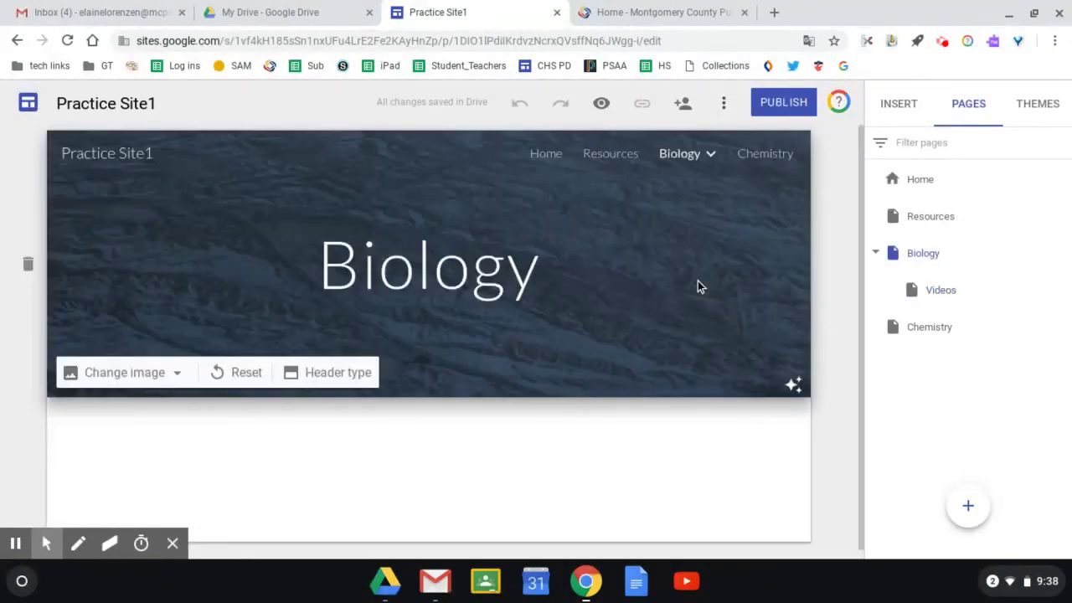
Open the Chemistry page and search Google images for "chemistry" to replace its header image
left_click(758, 155)
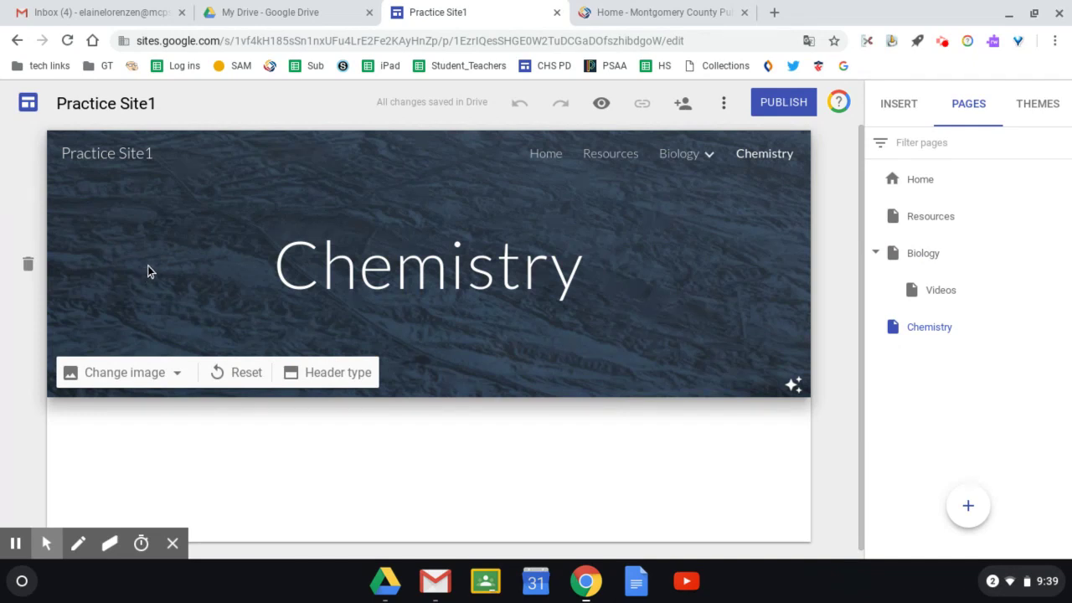
left_click(127, 372)
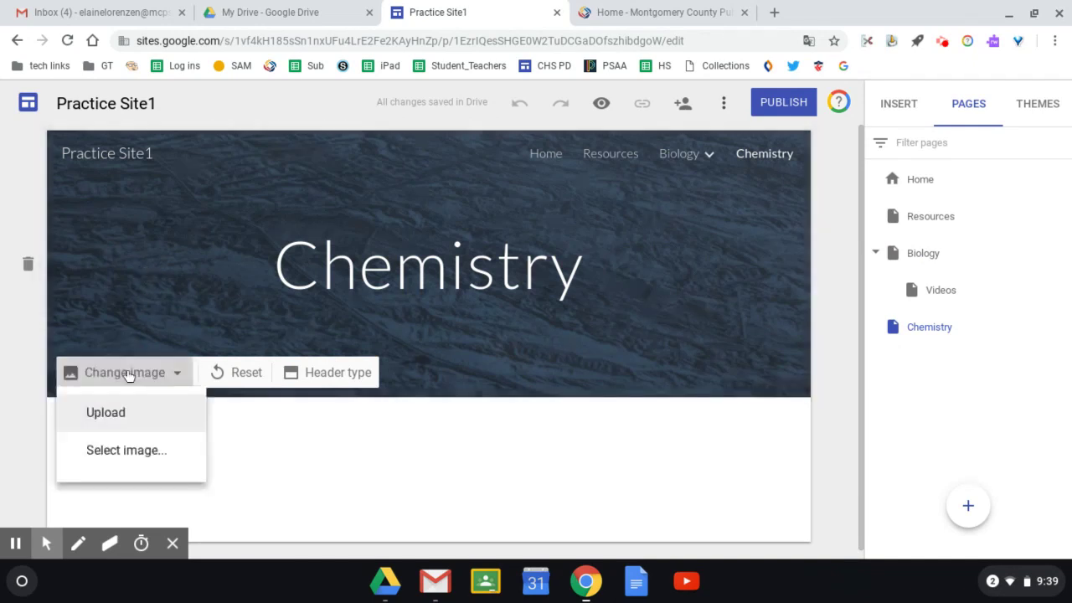
left_click(120, 457)
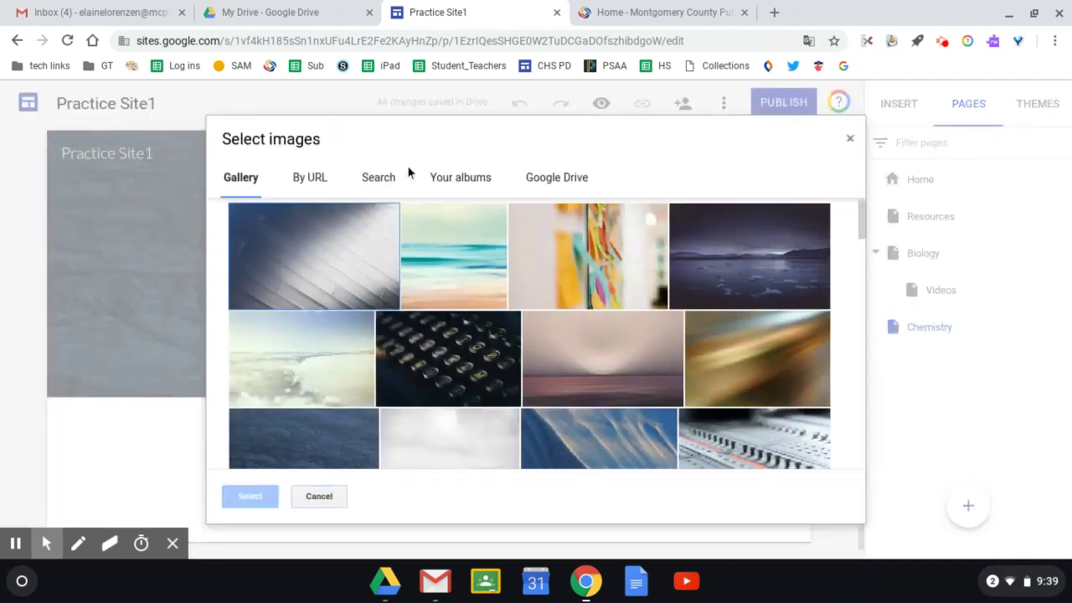
left_click(377, 178)
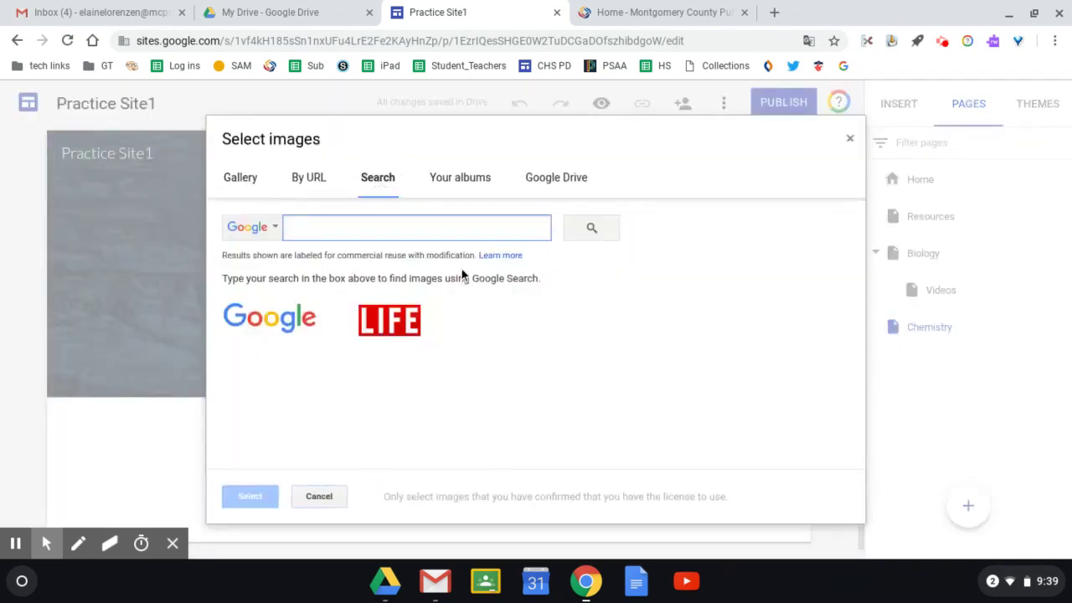
type("chemistry")
key("Return")
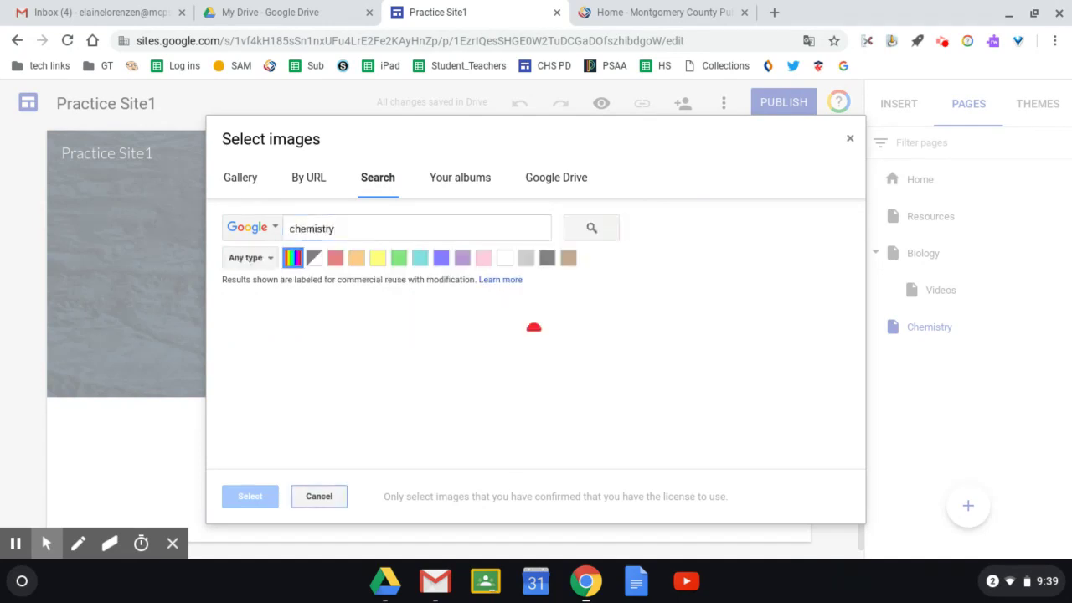
Set the photo of laboratory bottles filled with coloured liquids as the Chemistry page's header image
scroll(633, 346, "down", 3)
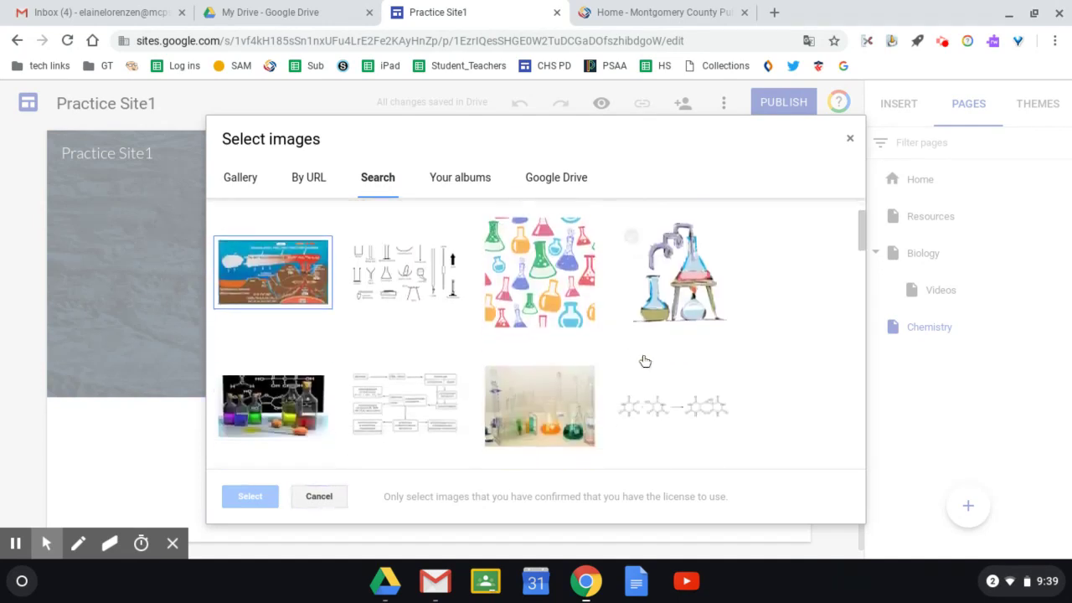
scroll(692, 328, "down", 4)
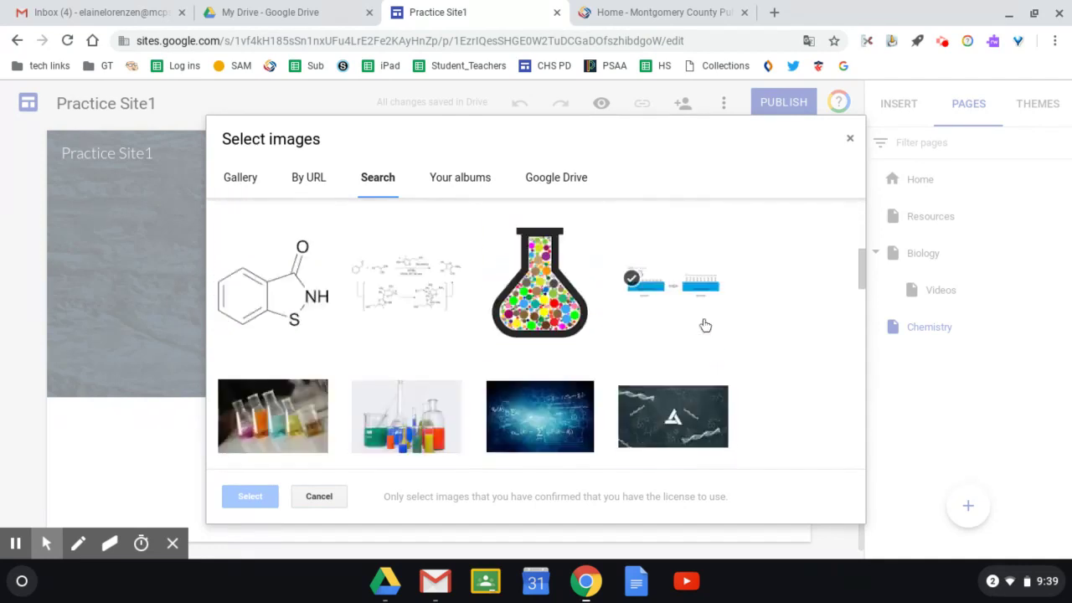
scroll(704, 320, "down", 3)
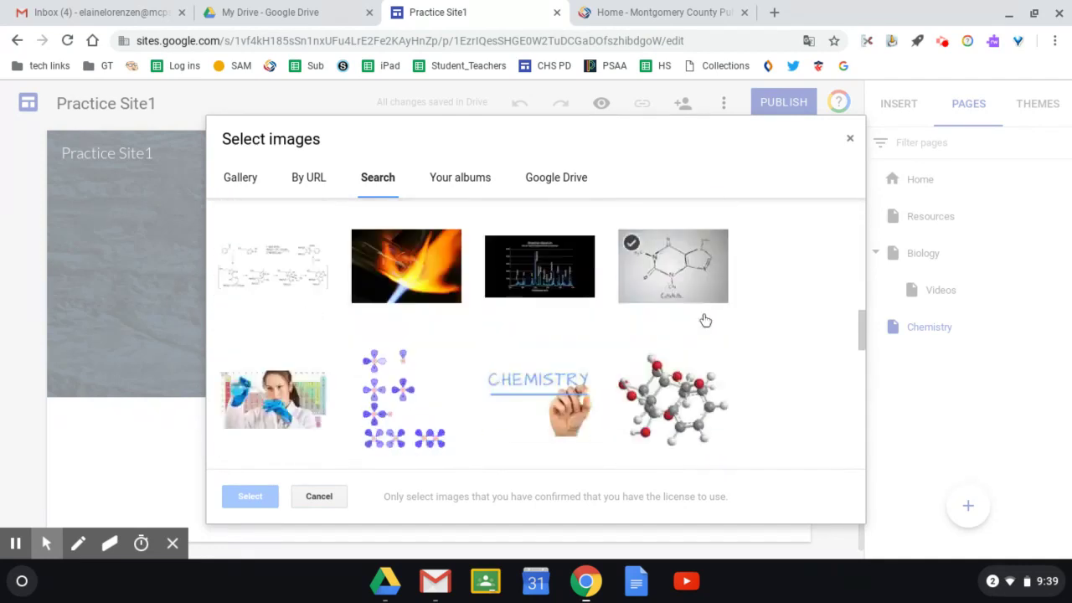
scroll(704, 319, "up", 2)
left_click(309, 289)
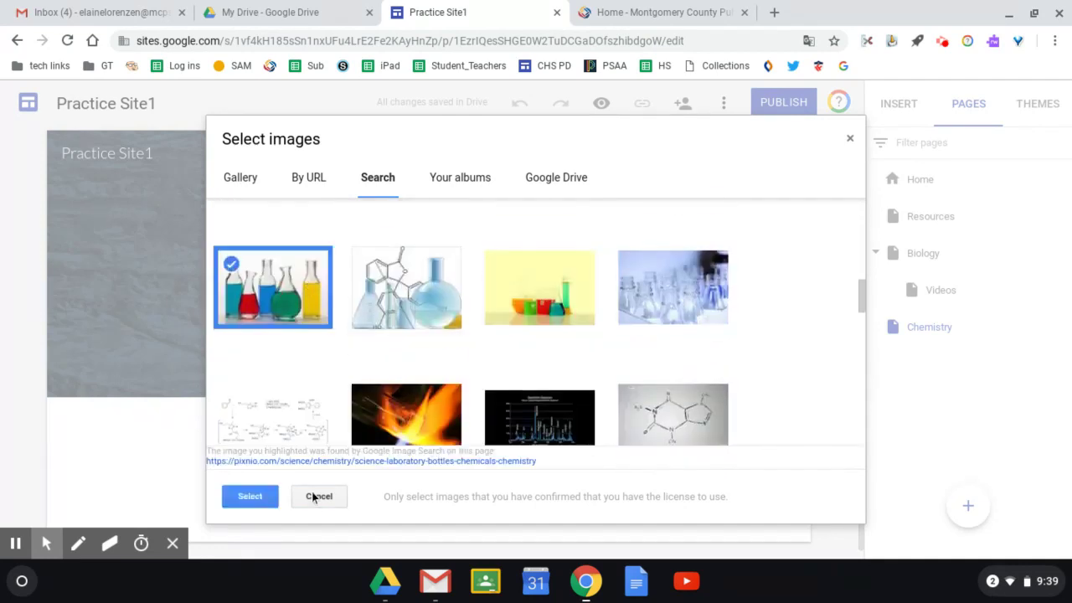
left_click(254, 496)
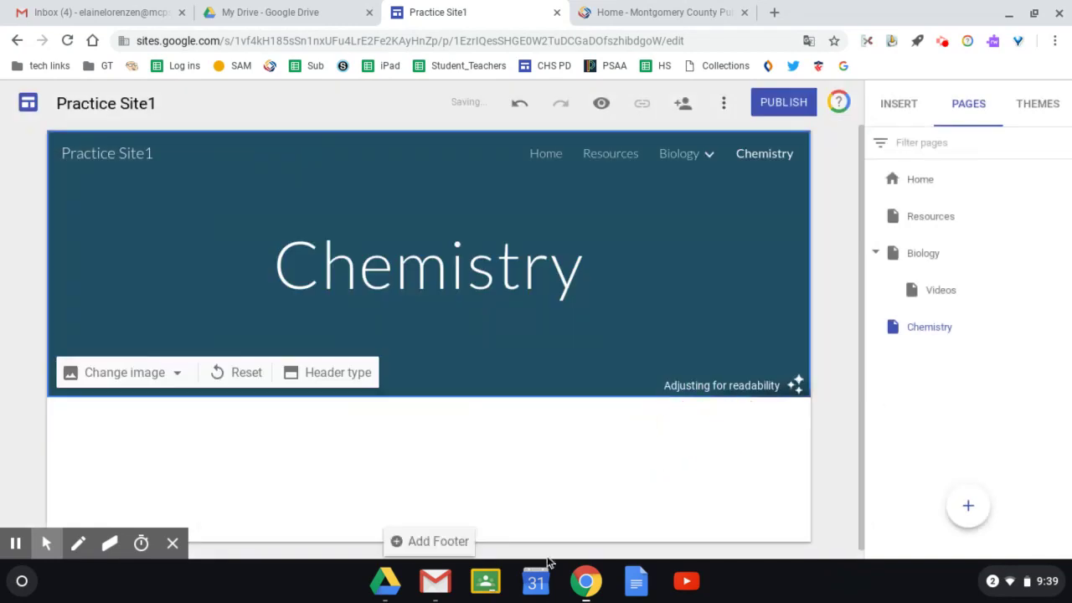